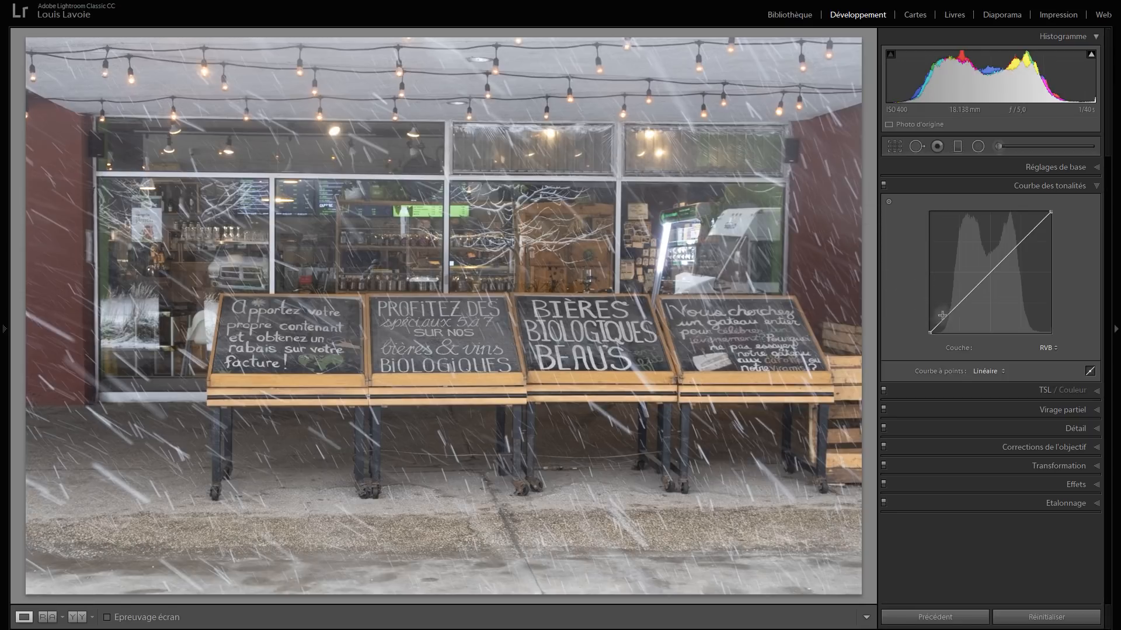
Shape the RVB tone curve with several control points from shadows to highlights, and flatten the curve again.
left_click_drag(946, 316, 1040, 227)
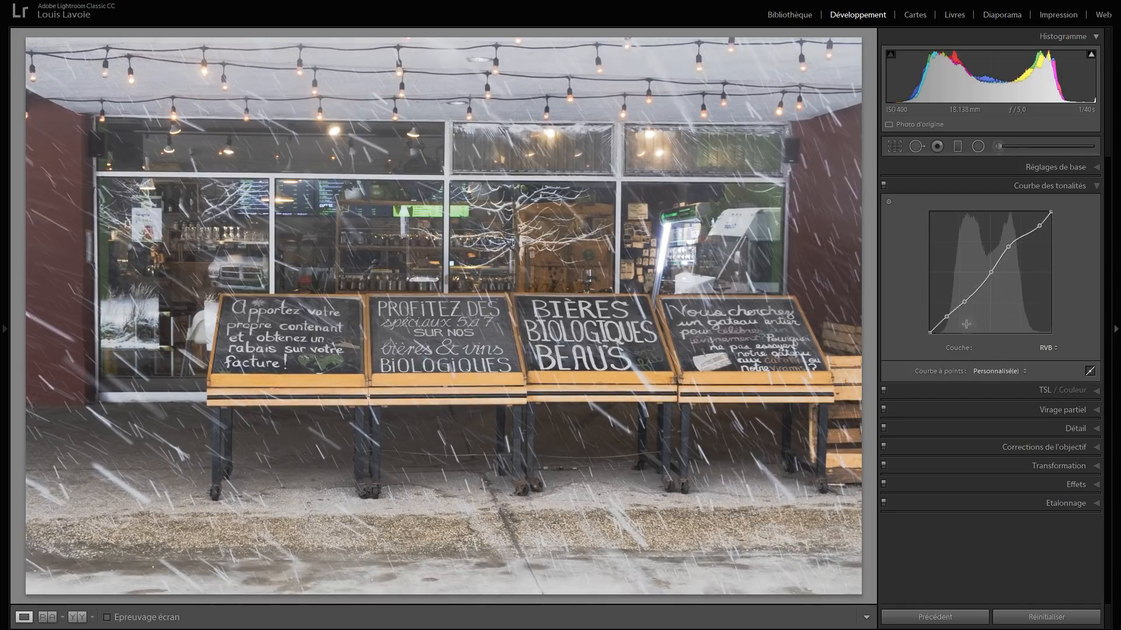
right_click(947, 317)
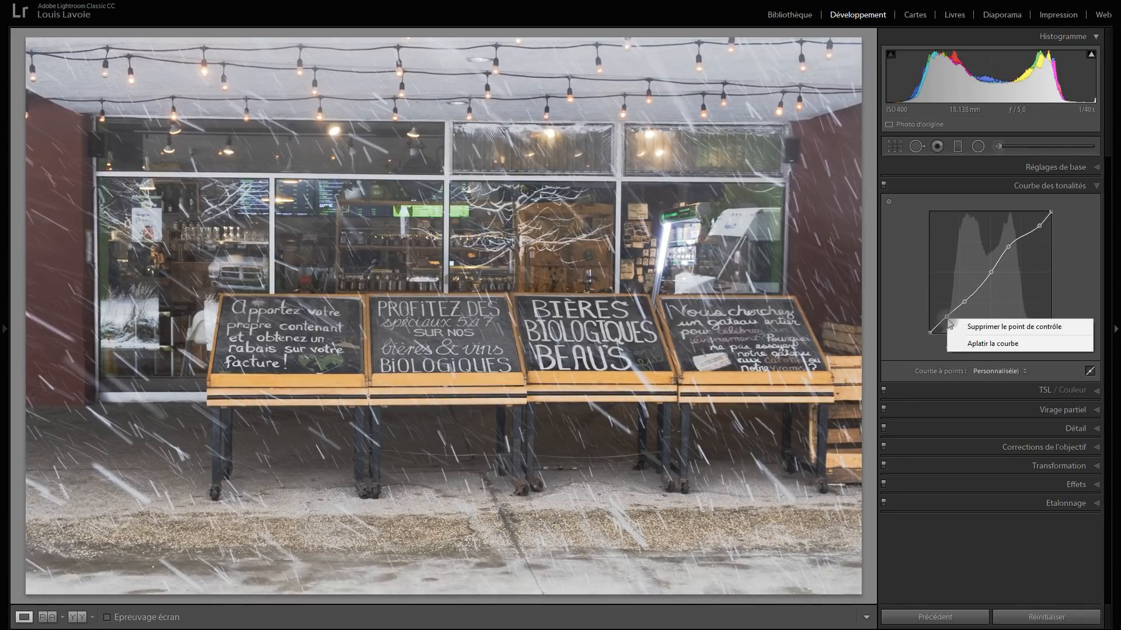
left_click(975, 345)
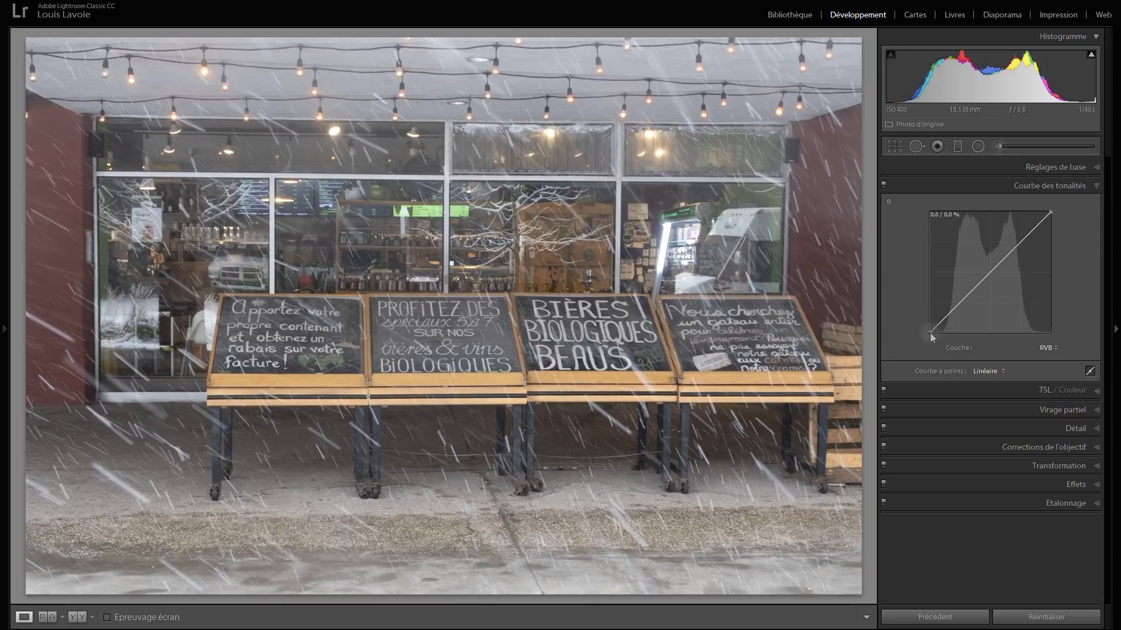
Invert the RVB tone curve by raising its black point to 100 % and lowering its white point fully, and flatten it again.
left_click_drag(929, 333, 929, 212)
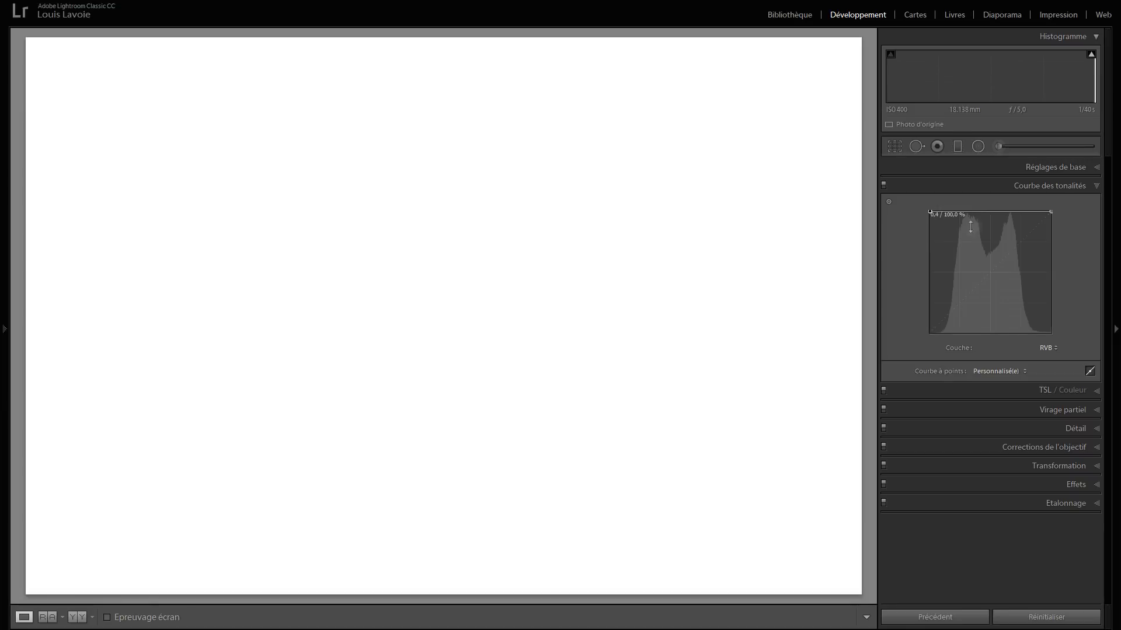
left_click_drag(1050, 211, 1064, 333)
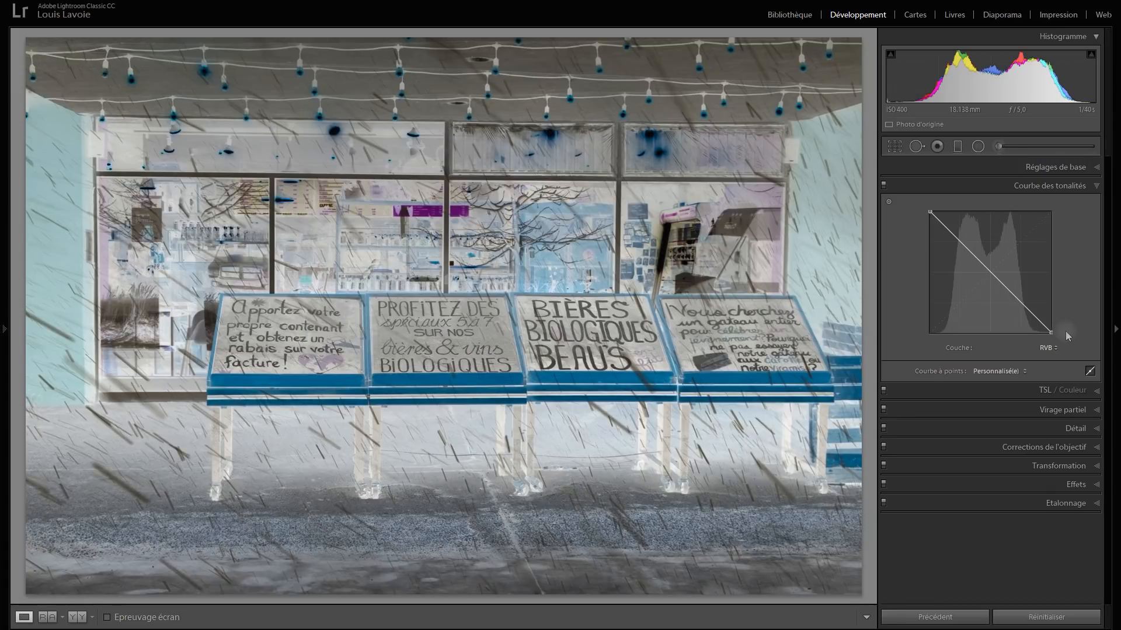
right_click(1004, 290)
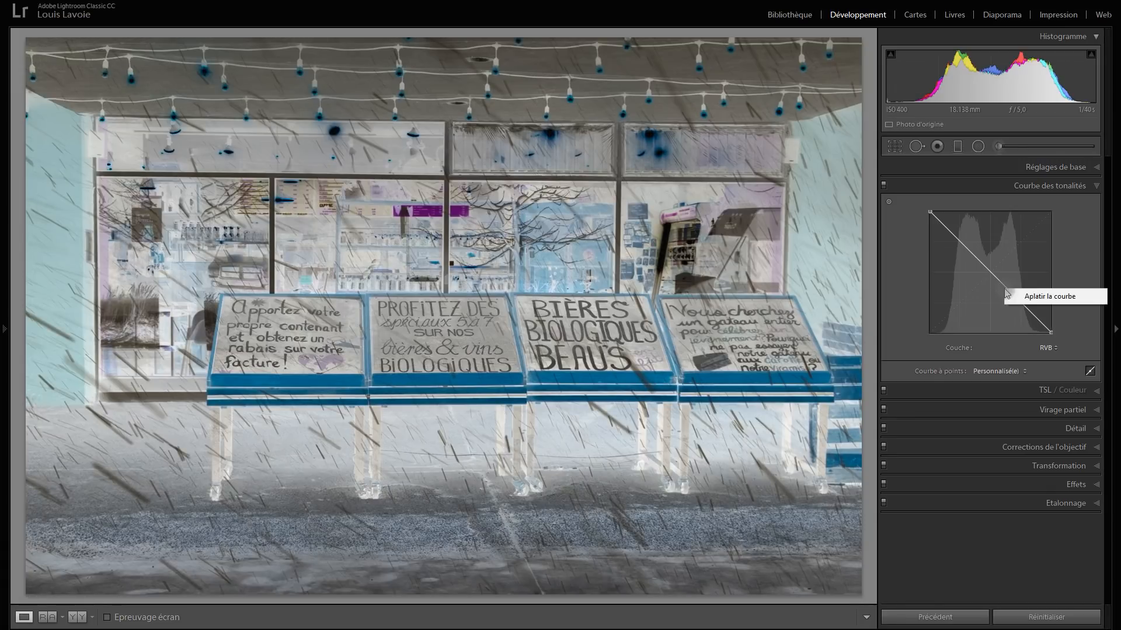
left_click(1023, 300)
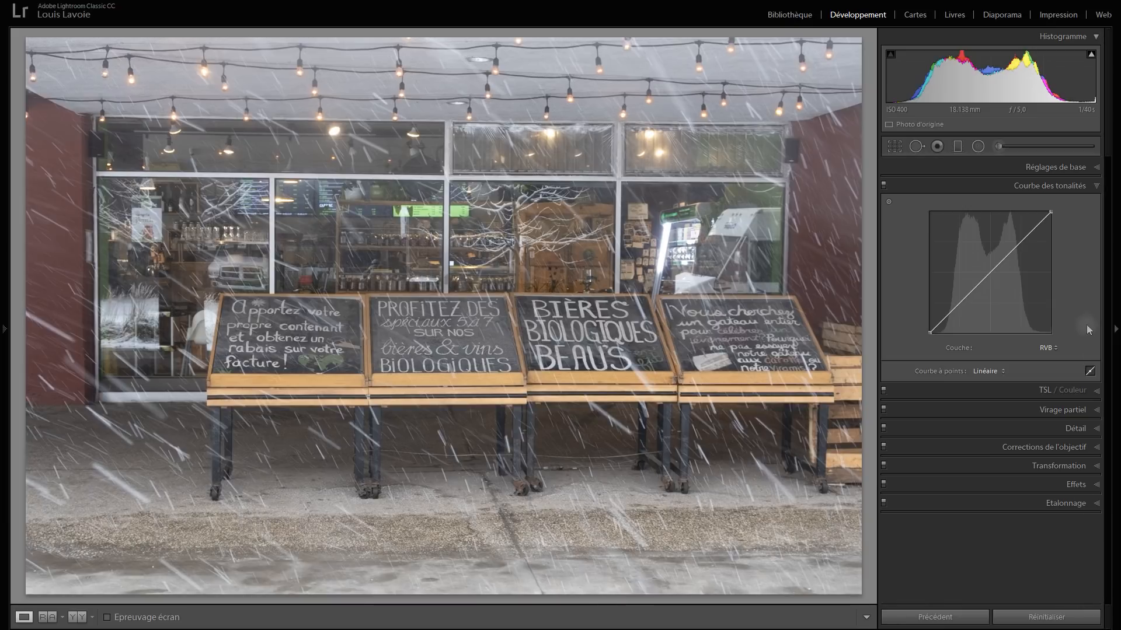
On the Rouge channel's tone curve, try a raised control point, delete it, and lower the white point to about 87 % output.
left_click(1054, 349)
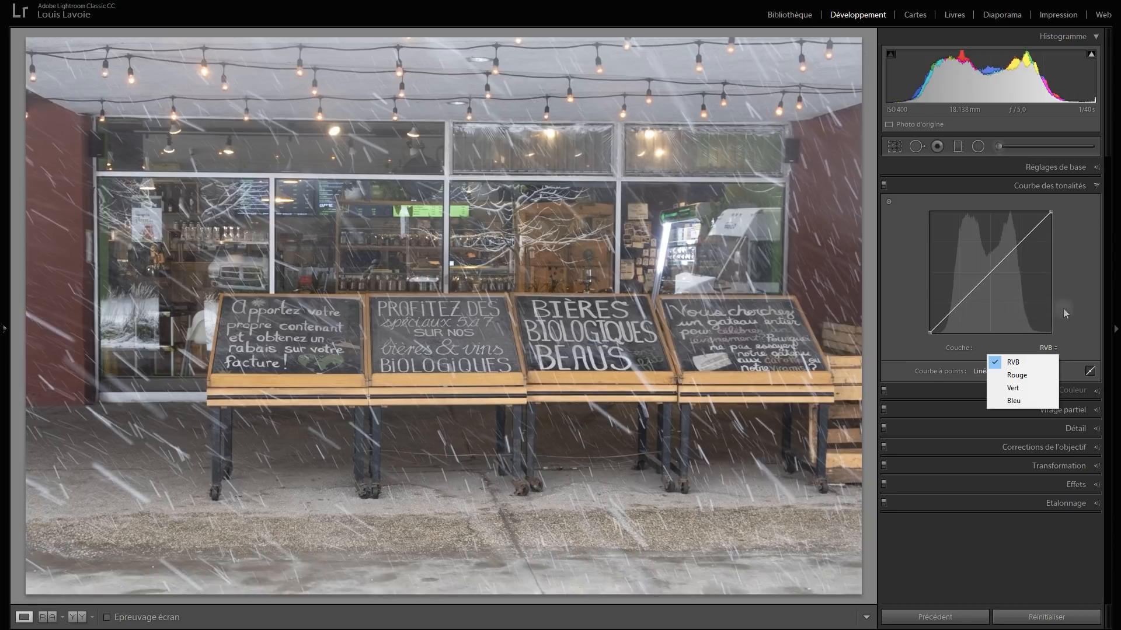
left_click(1087, 331)
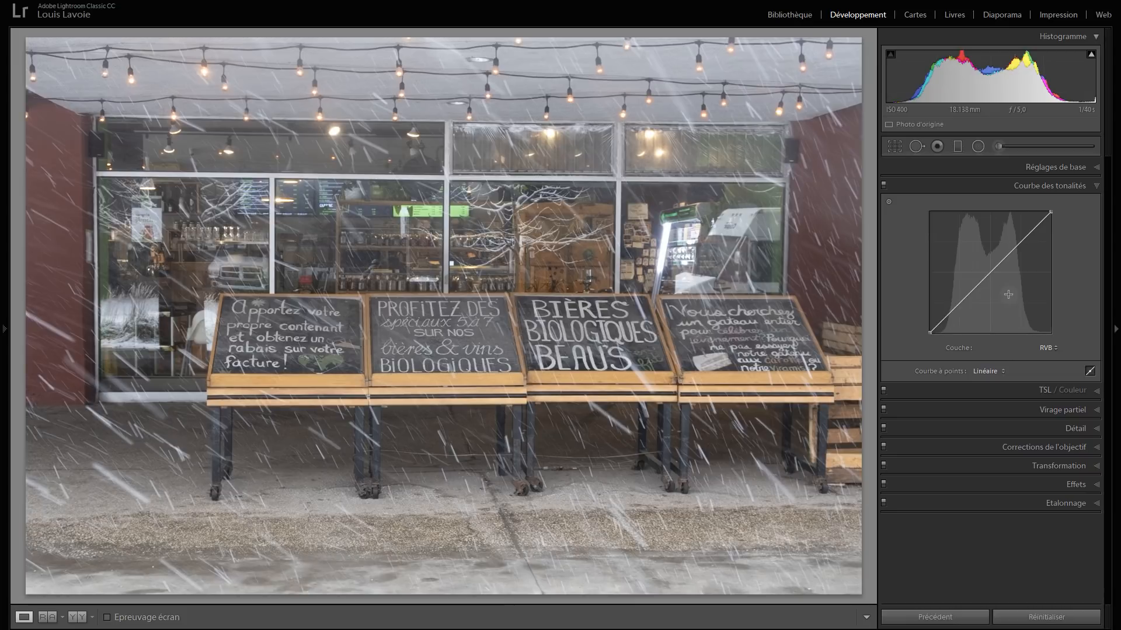
left_click(1049, 349)
left_click(1052, 374)
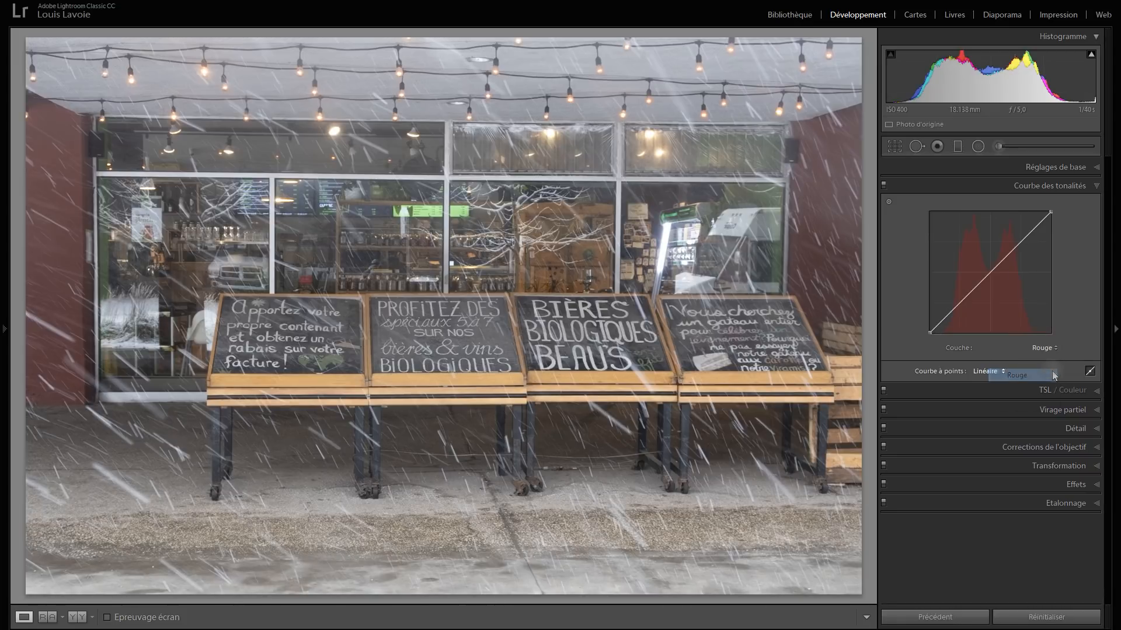
left_click_drag(1002, 258, 1009, 263)
right_click(1009, 264)
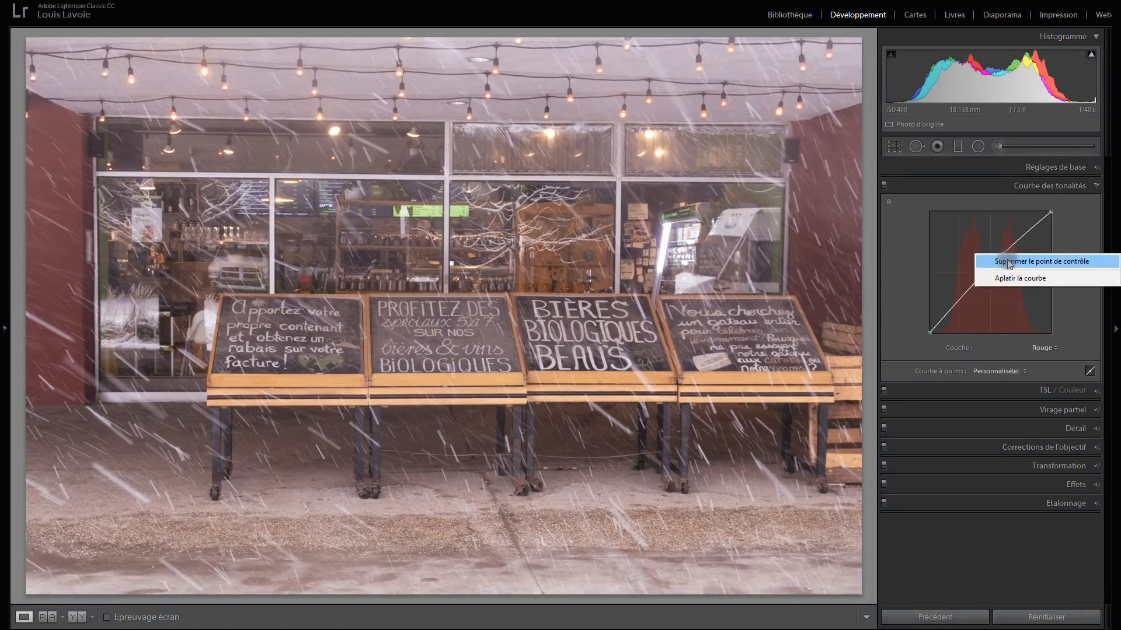
left_click(1009, 262)
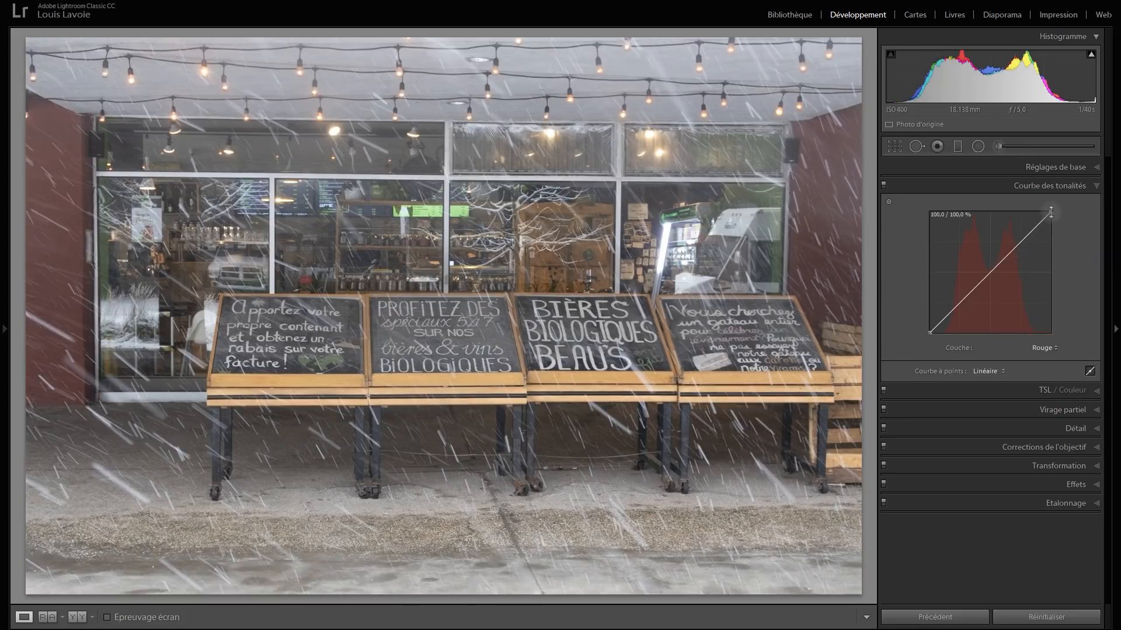
mouse_move(1050, 212)
left_mouse_down()
mouse_move(1053, 284)
mouse_move(1053, 229)
left_mouse_up()
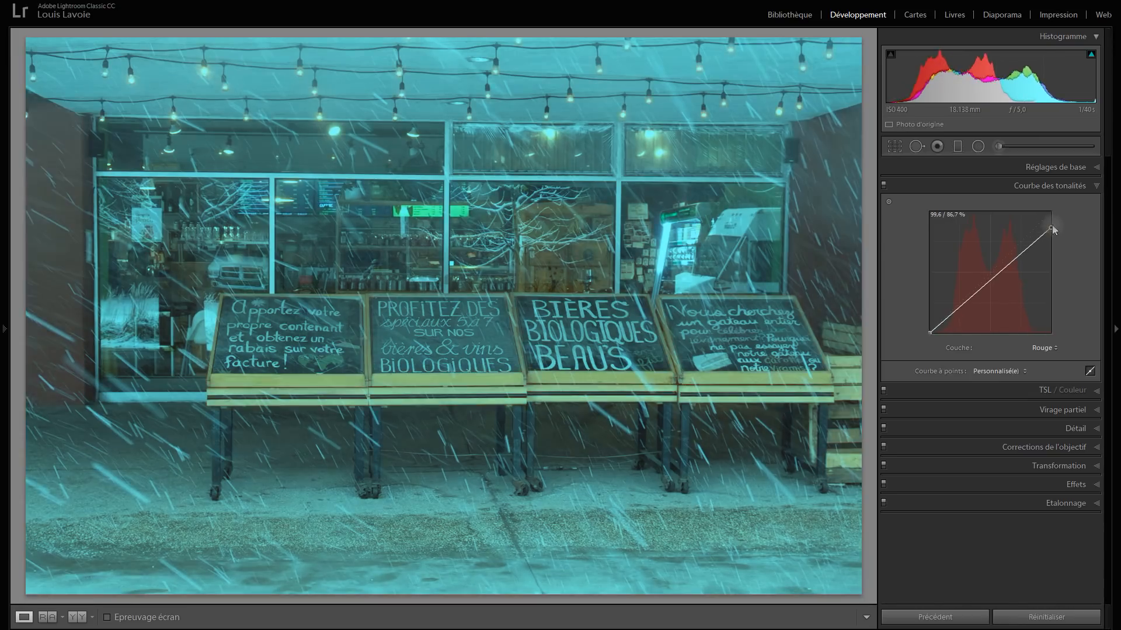
Lower the white point of the Vert channel's tone curve to give the photo a magenta cast.
left_click(1050, 348)
left_click(1042, 385)
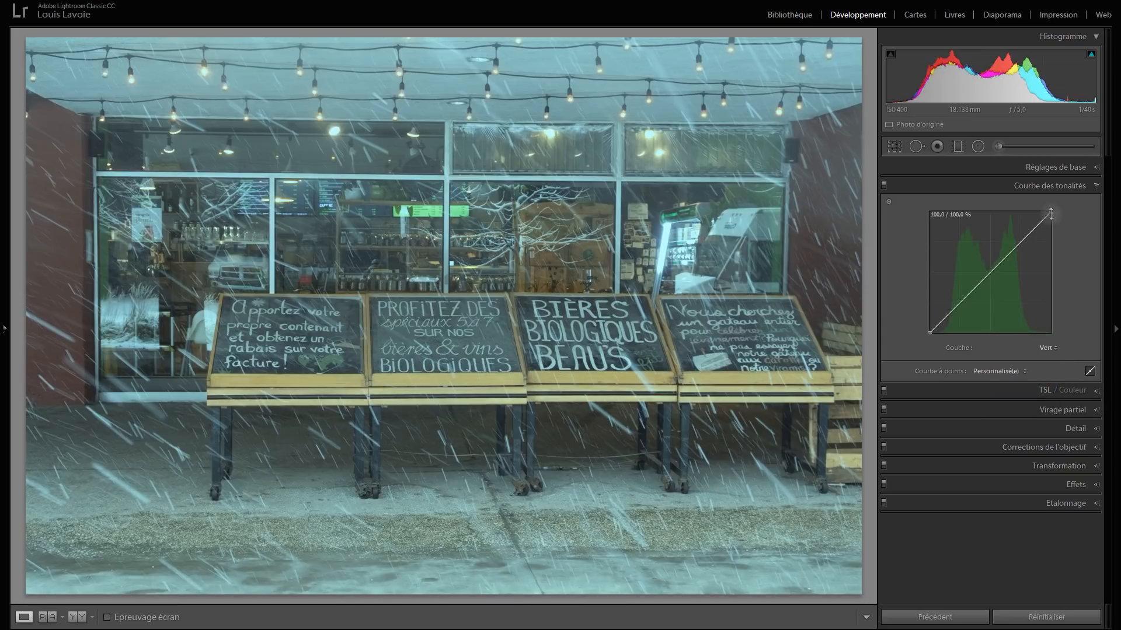
mouse_move(1051, 214)
left_mouse_down()
mouse_move(1056, 321)
mouse_move(1051, 236)
left_mouse_up()
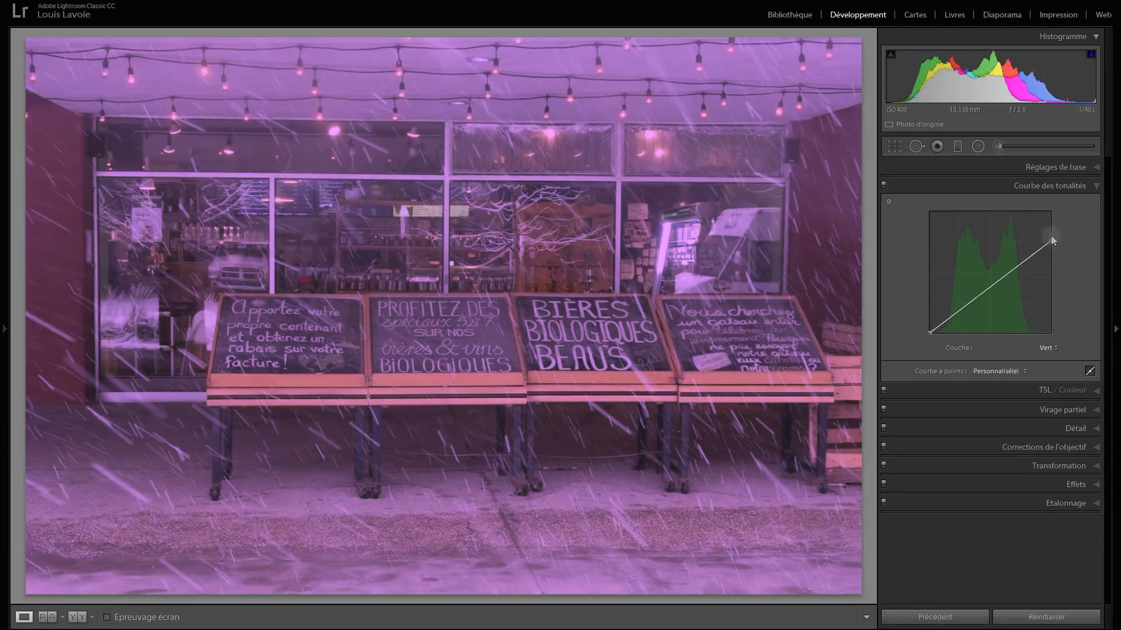
mouse_move(929, 332)
left_mouse_down()
mouse_move(926, 218)
mouse_move(929, 333)
left_mouse_up()
On the Bleu channel's tone curve, lower the white point to below mid-height and raise the black point above it.
left_click(1055, 349)
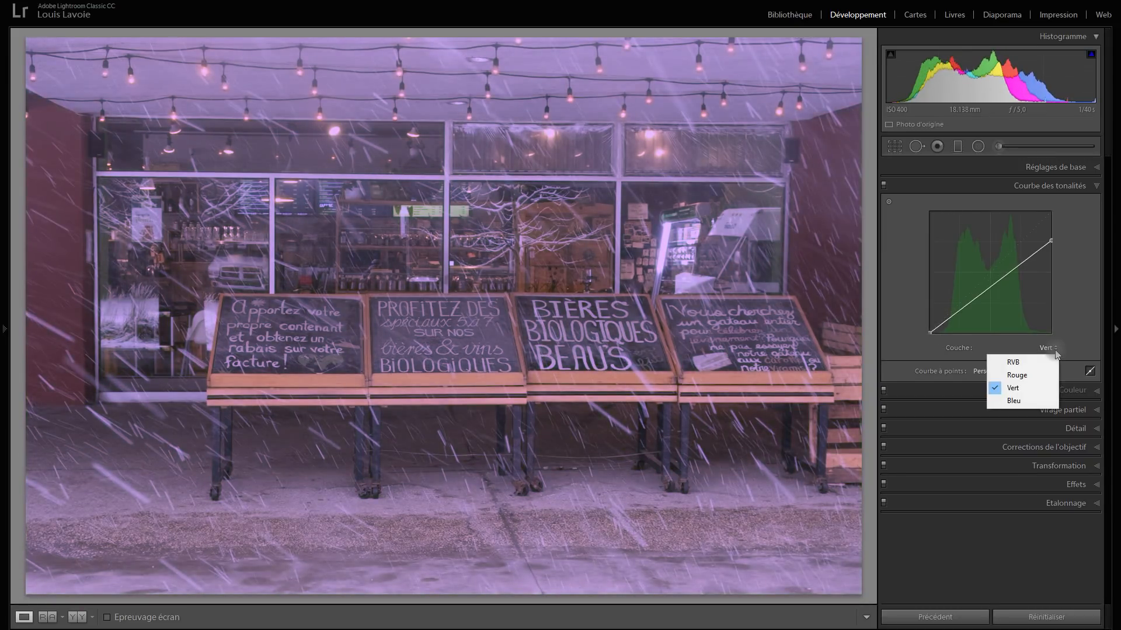
left_click(1053, 401)
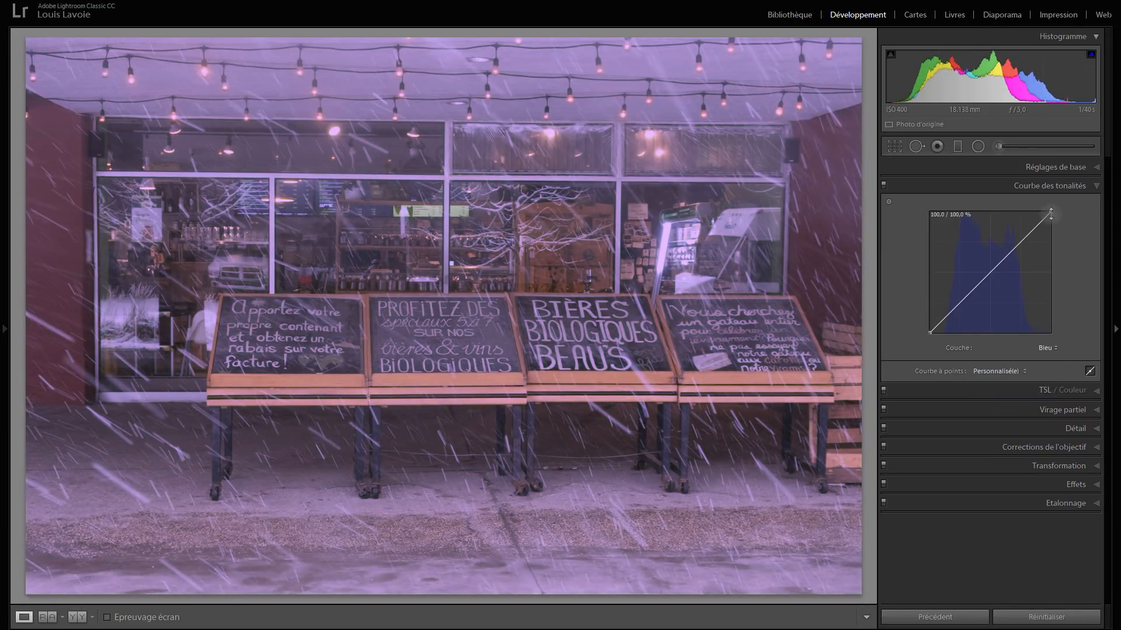
left_click_drag(1050, 212, 1053, 282)
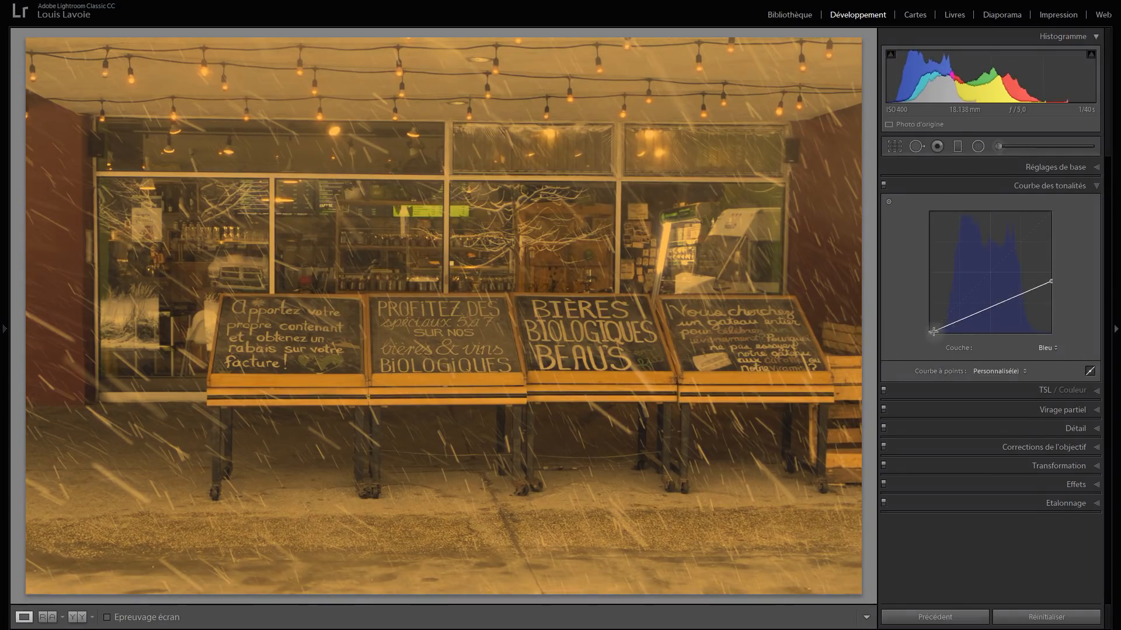
left_click_drag(931, 332, 936, 313)
right_click(935, 314)
left_click(957, 321)
left_click_drag(929, 331, 929, 256)
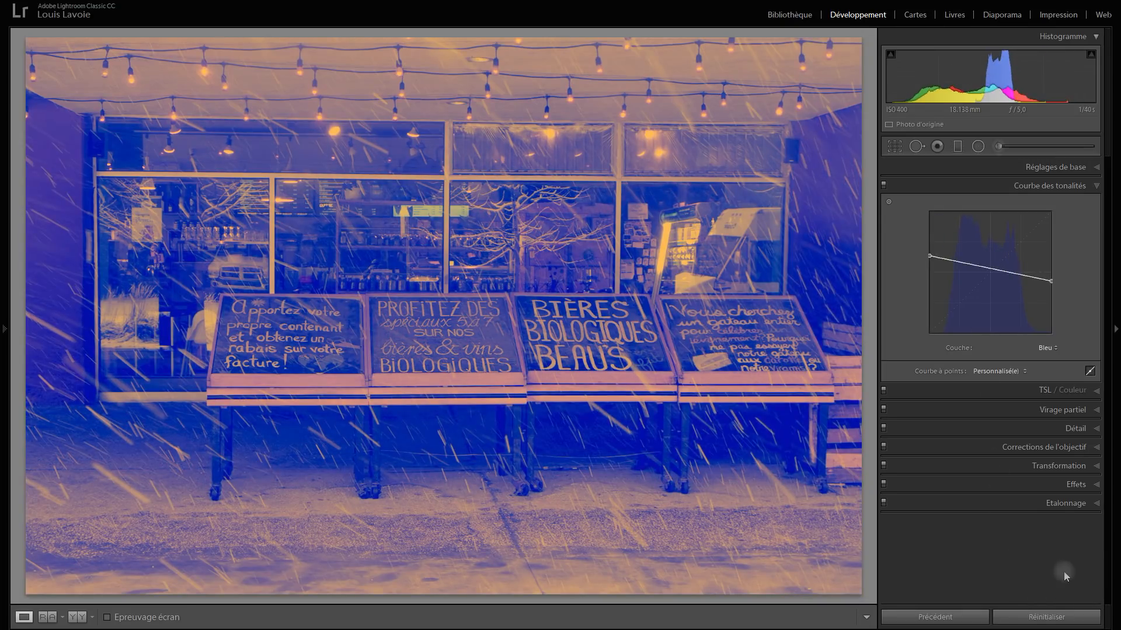
Reset all of the photo's develop settings.
left_click(1066, 620)
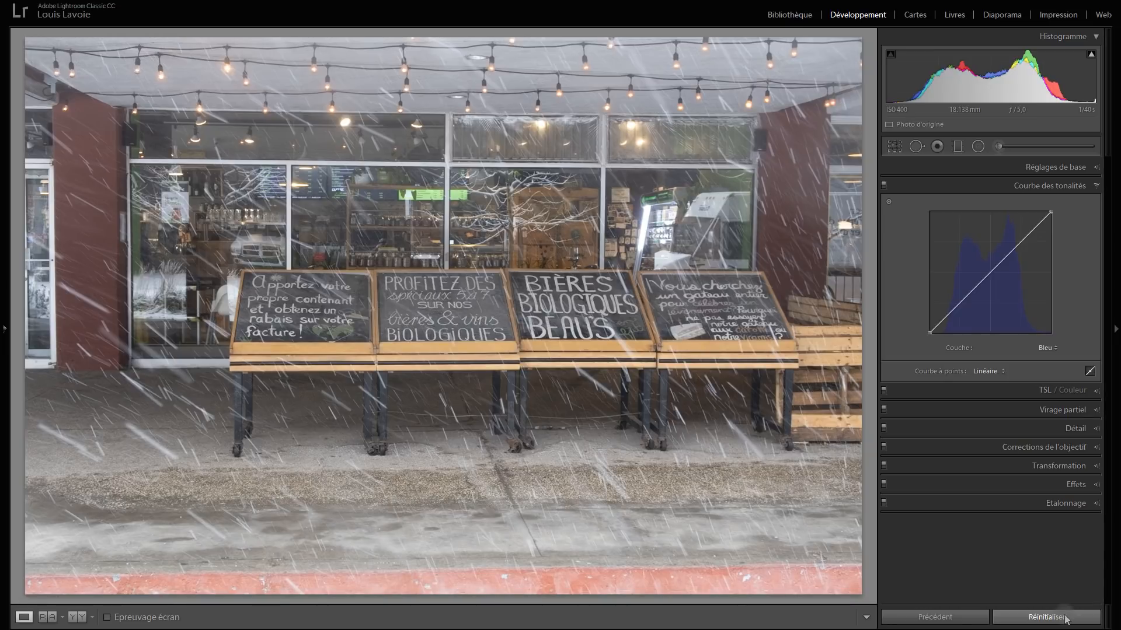
left_click(1064, 618)
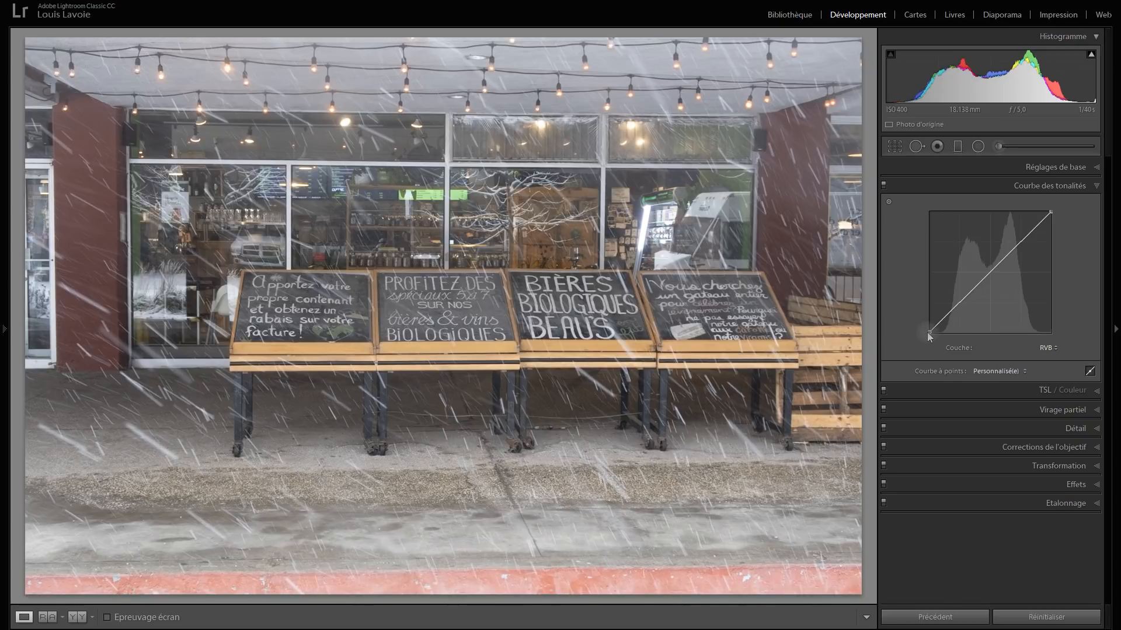
Move the RVB curve's black and white end points inward toward the histogram's edges, and compare the photo with the curve off and on.
mouse_move(929, 334)
left_click_drag(929, 331, 940, 337)
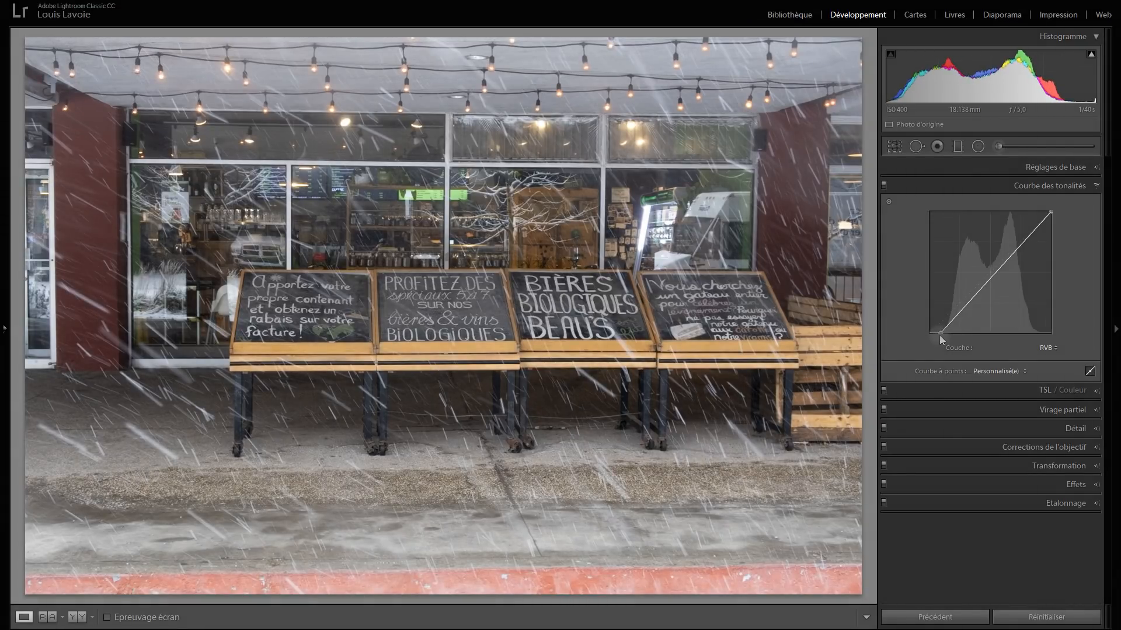
left_click_drag(940, 333, 941, 334)
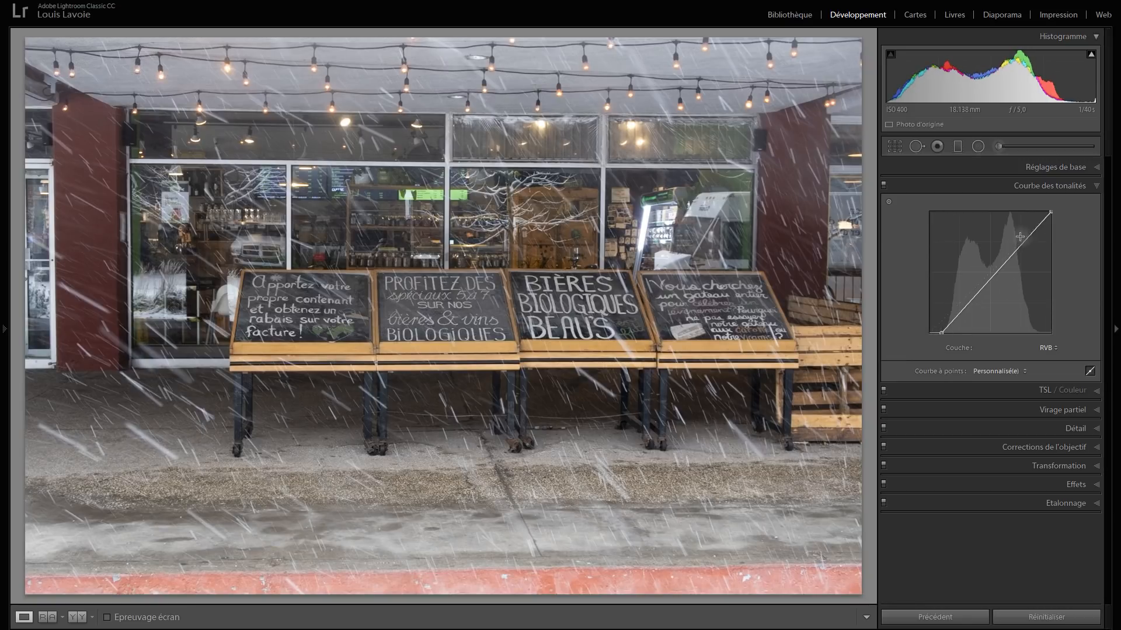
left_click_drag(1050, 212, 1030, 215)
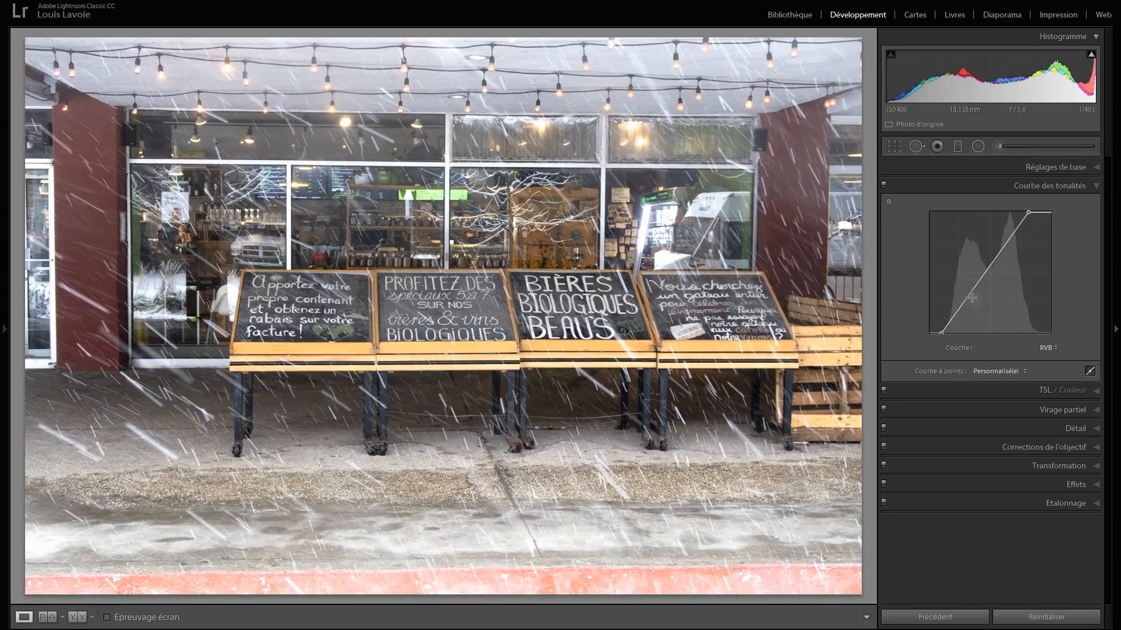
left_click(883, 187)
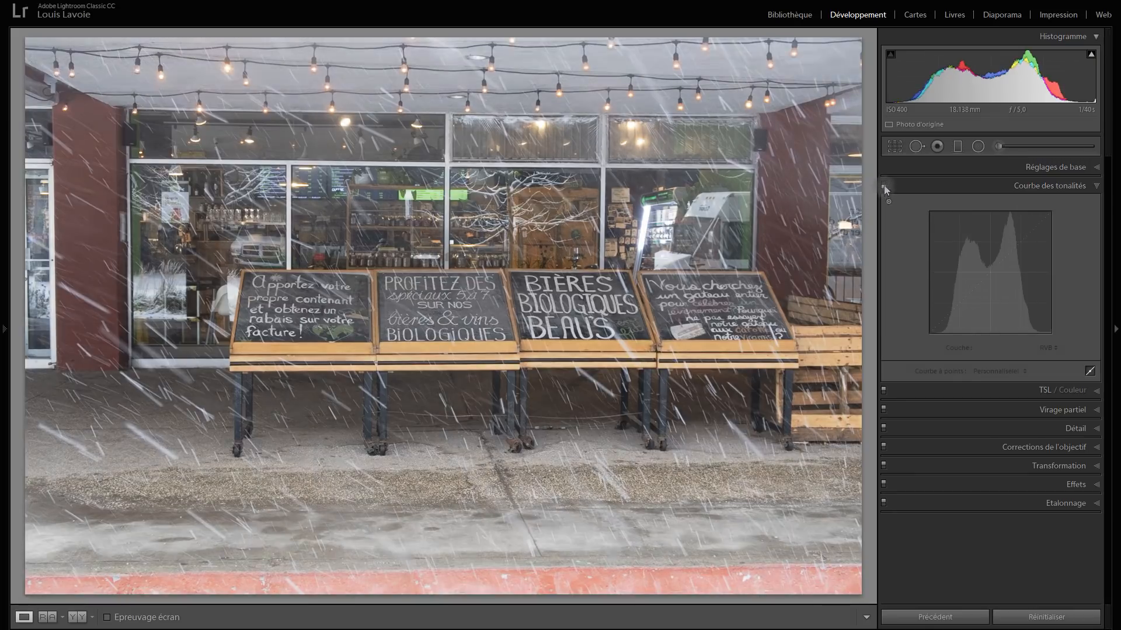
left_click(883, 187)
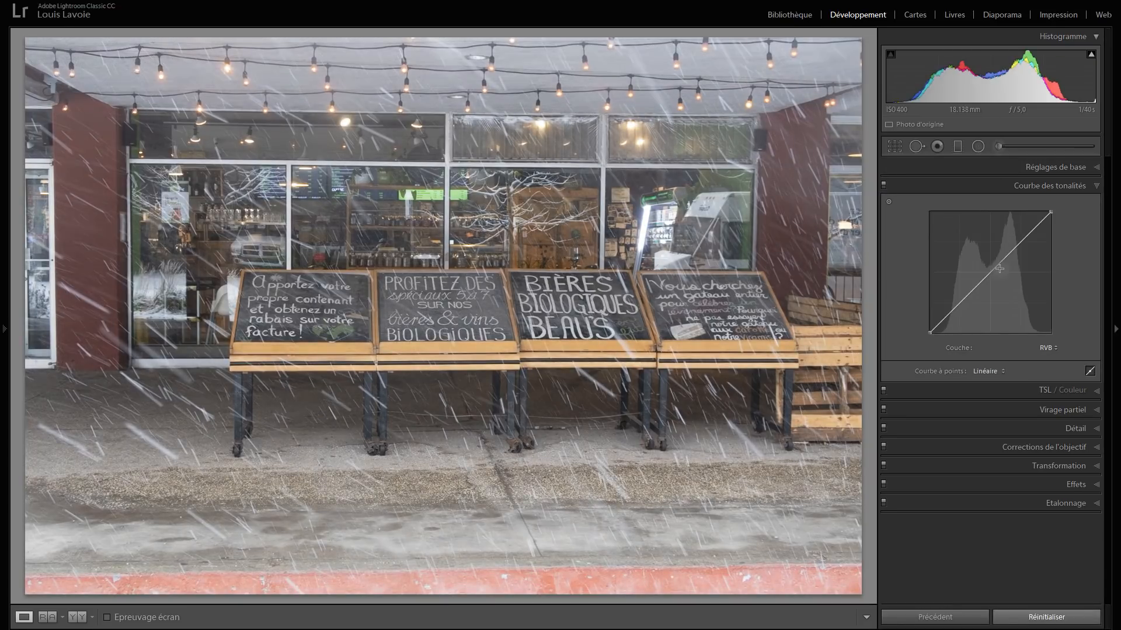
Add three control points to the linear RVB curve, in the highlights, midtones and shadows.
left_click(1020, 243)
left_click(989, 274)
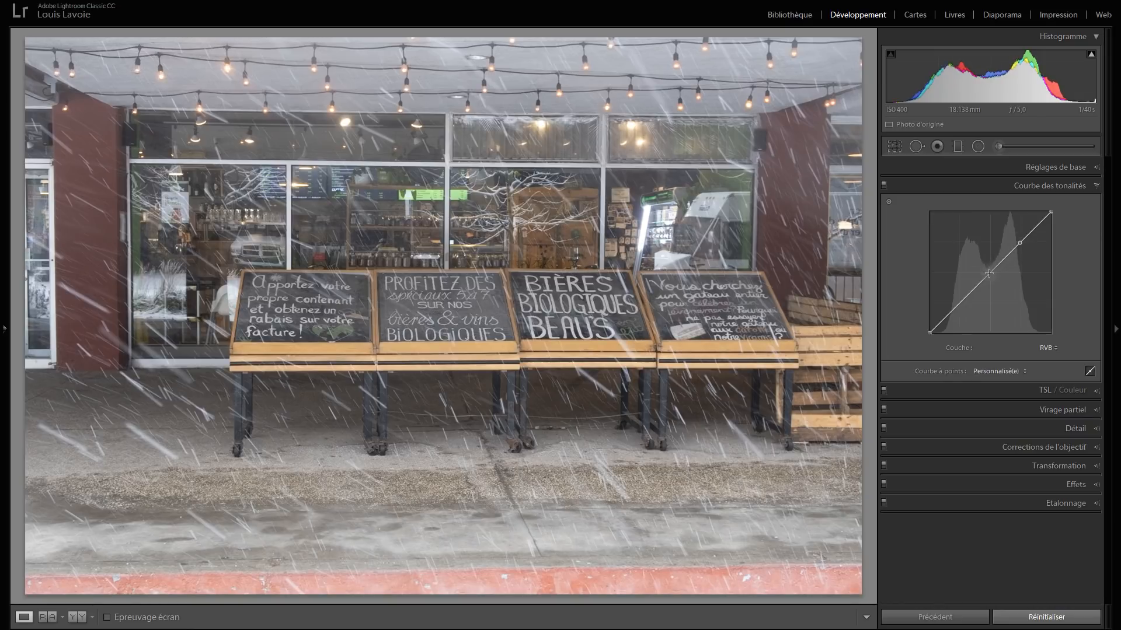
left_click(958, 303)
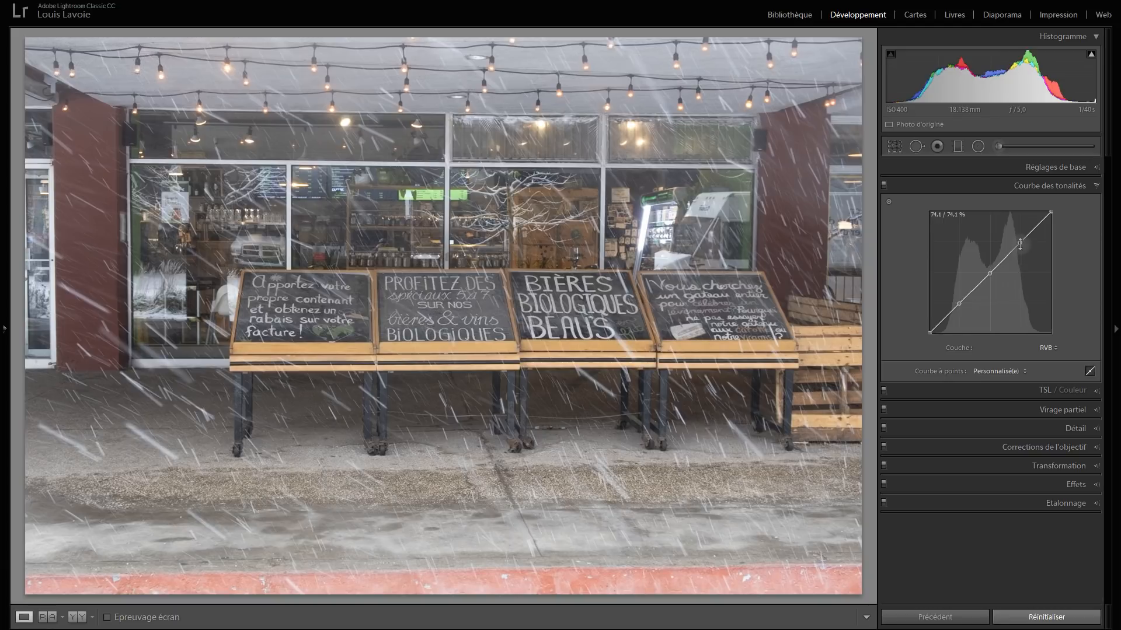
Form an S-curve by raising the highlights point, lowering the shadows point, and shifting the highlights point slightly toward the midtones.
left_click_drag(1020, 245, 1021, 233)
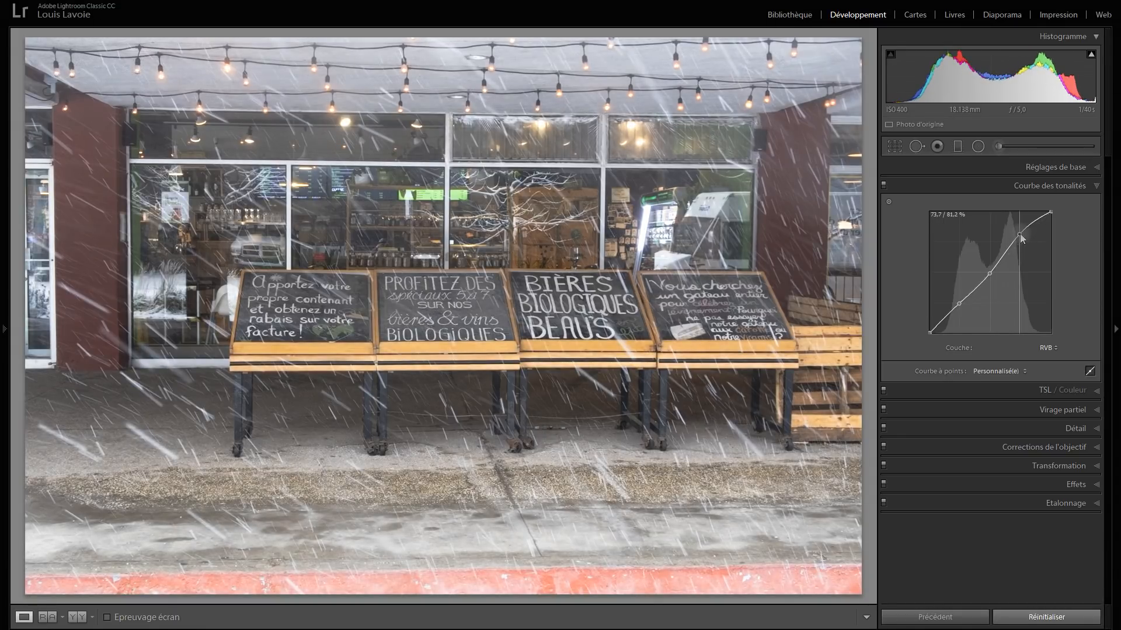
left_click_drag(958, 305, 958, 311)
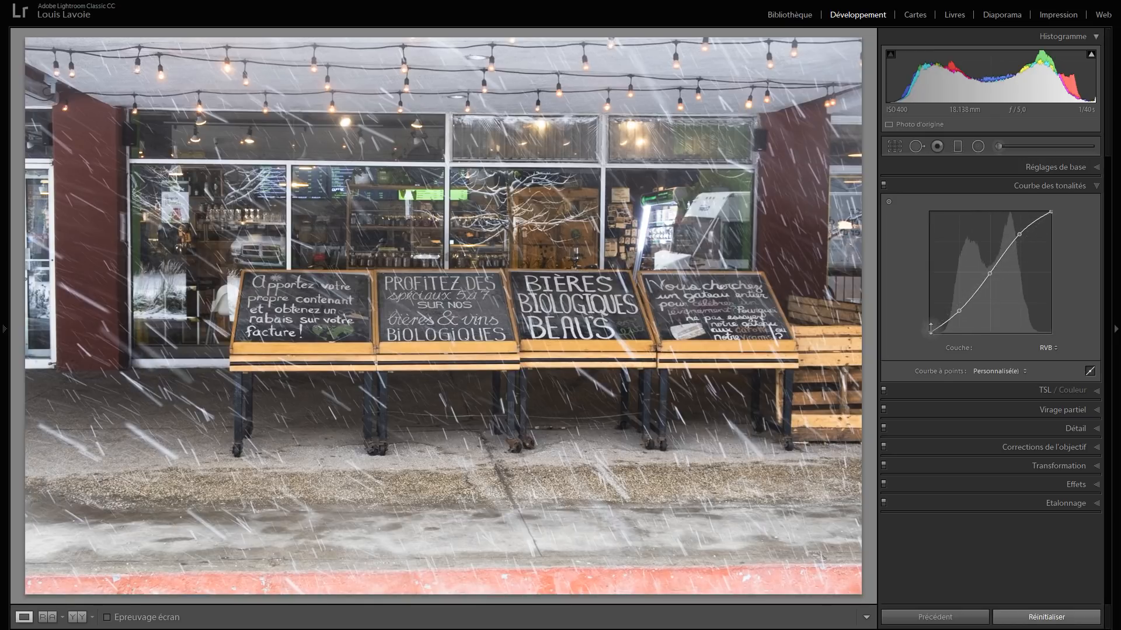
left_click(1019, 235)
left_click_drag(1020, 236, 1011, 238)
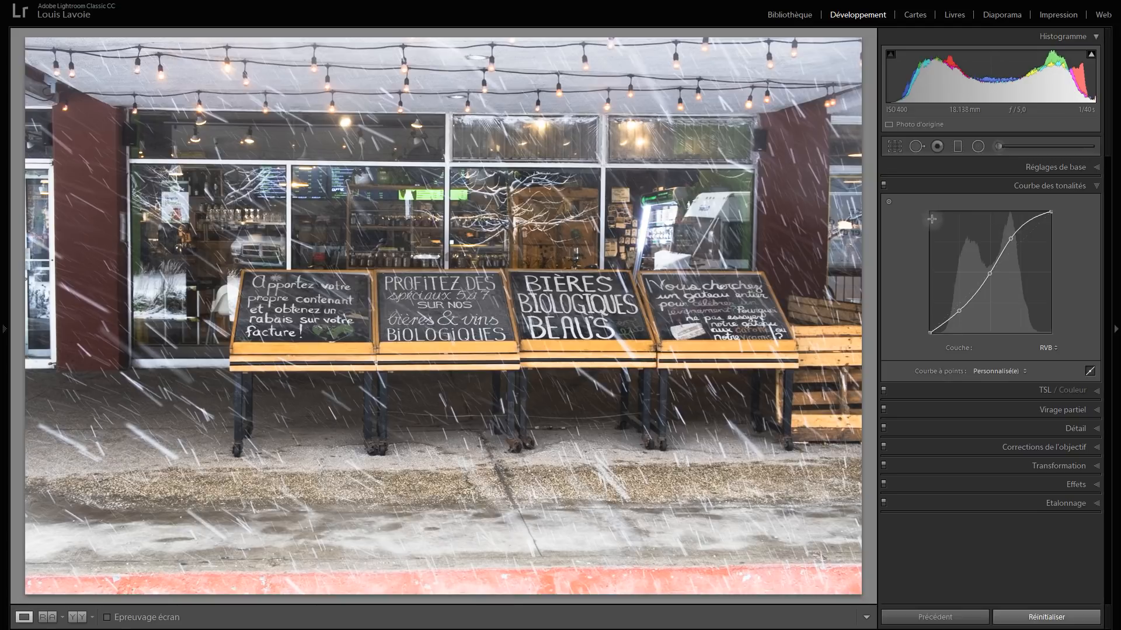
Compare the photo with and without the tone curve adjustment.
left_click(885, 187)
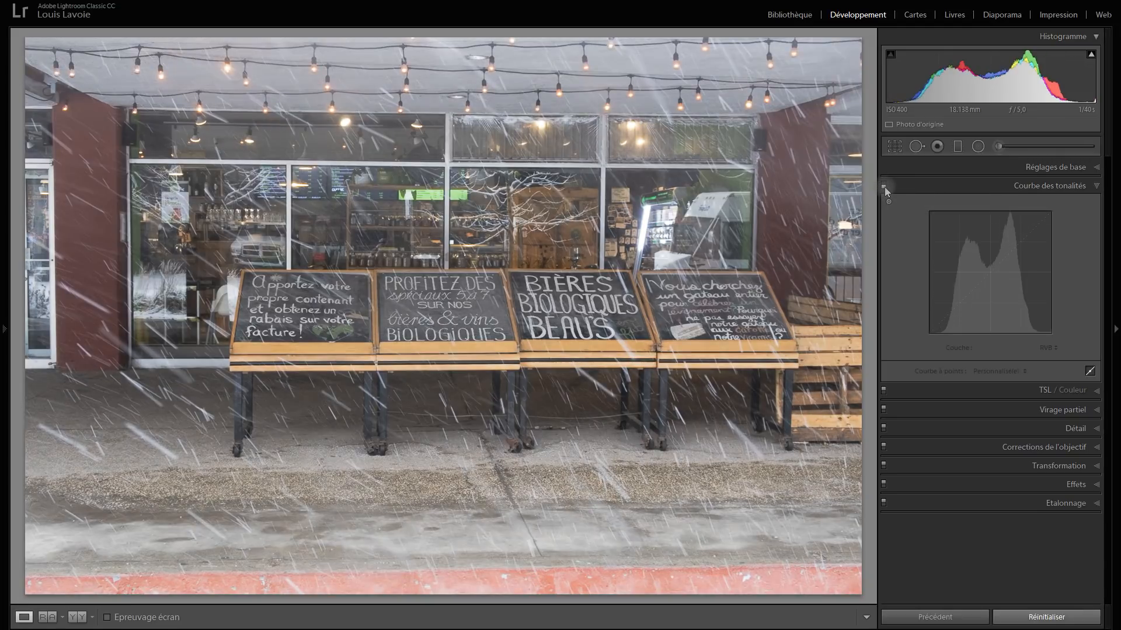
left_click(883, 183)
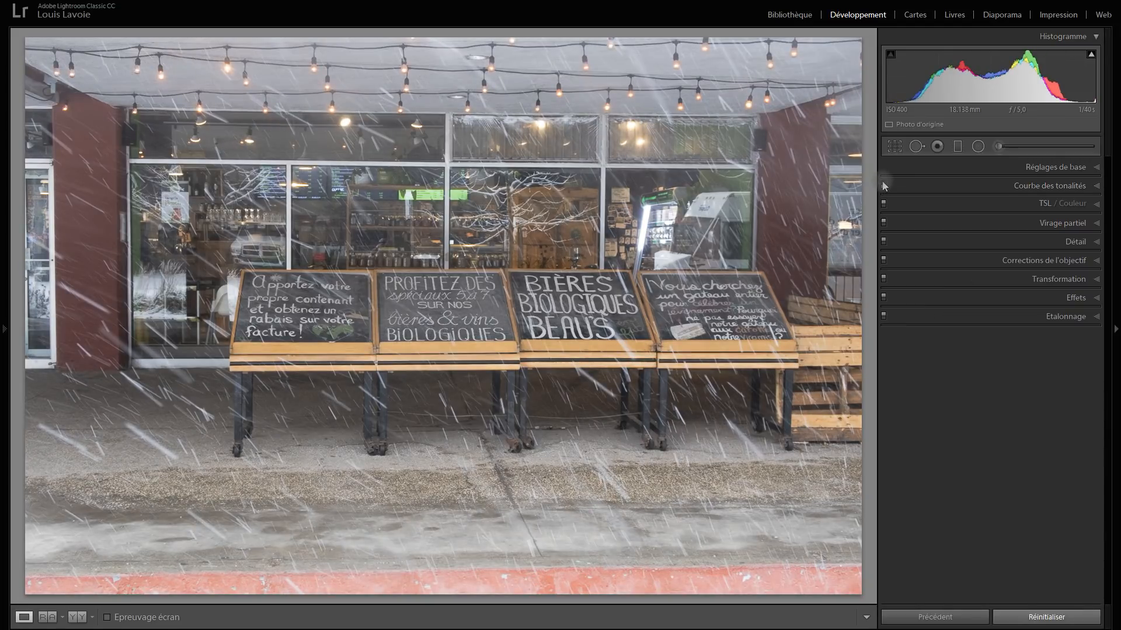
left_click(884, 186)
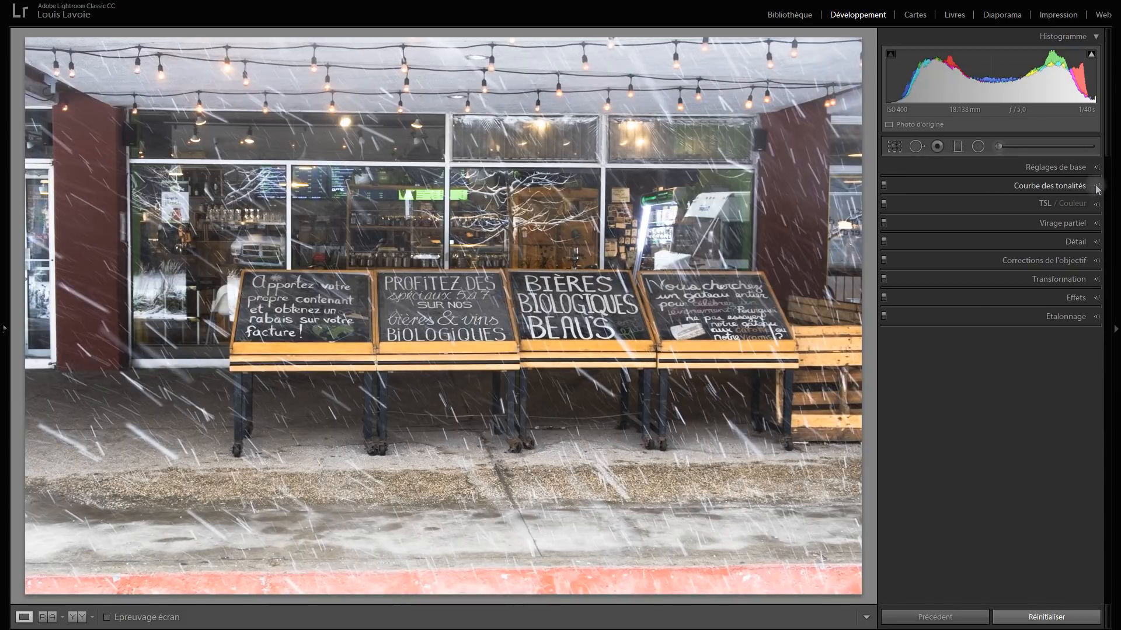
left_click(1088, 186)
left_click(883, 187)
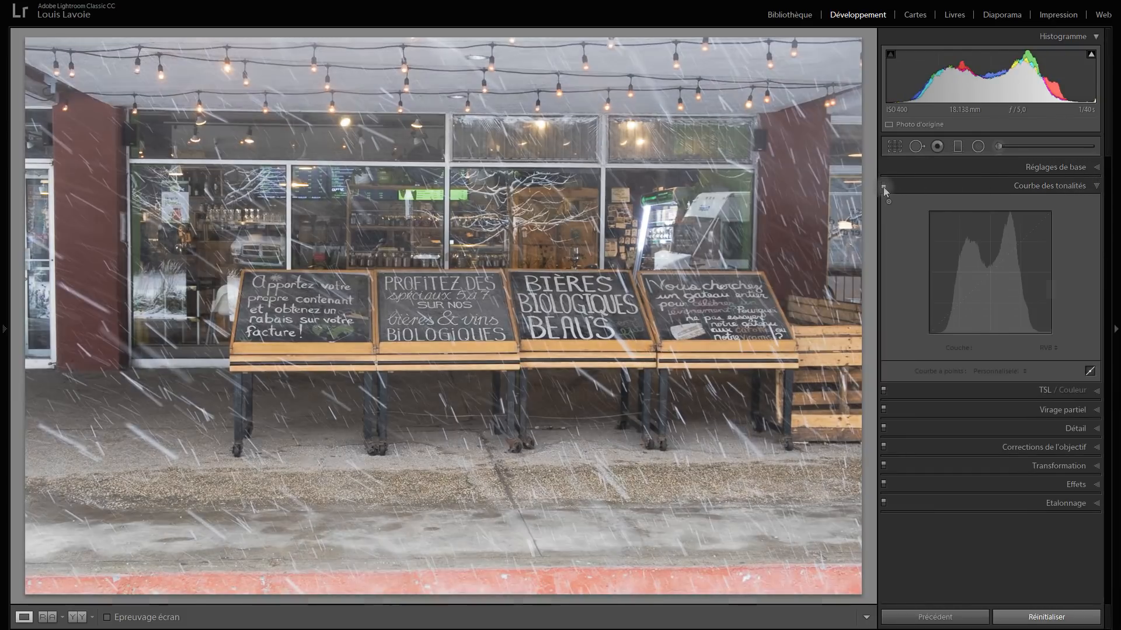
Reactivate the tone curve and move the RVB curve's black end point inward along the base to about 11.6 / 0.0 %.
left_click(884, 187)
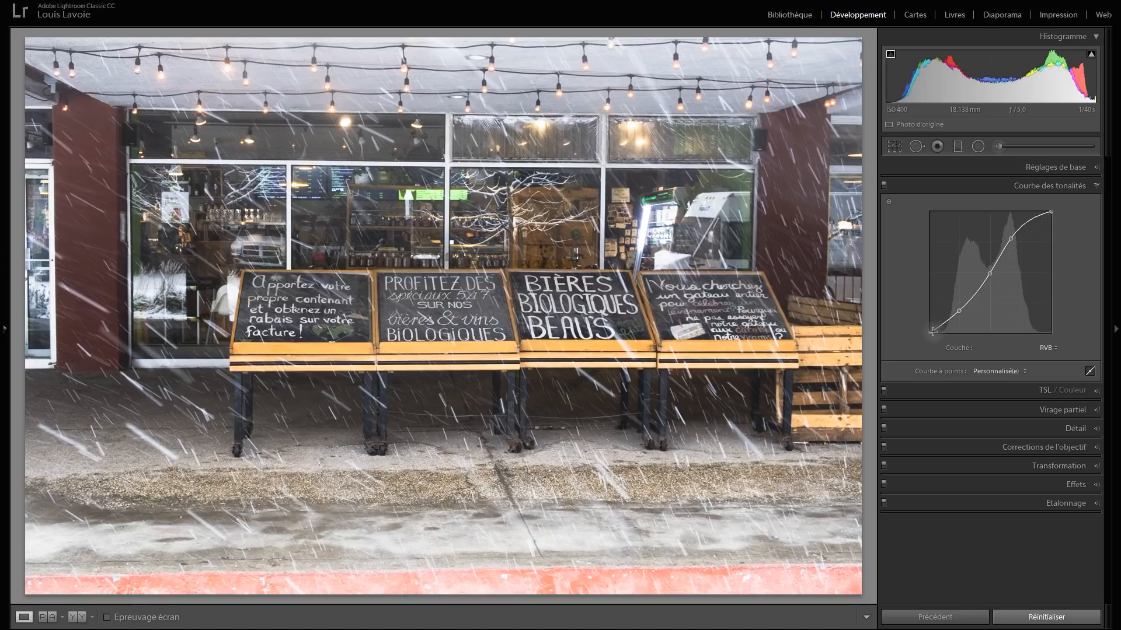
left_click_drag(929, 333, 943, 341)
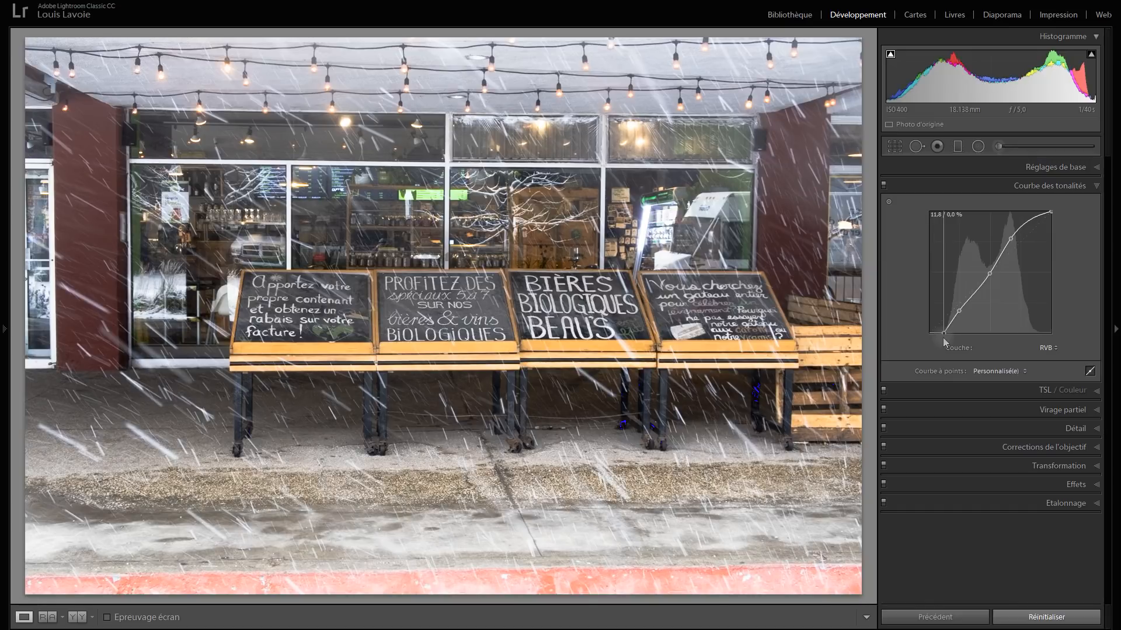
left_click_drag(944, 342, 945, 341)
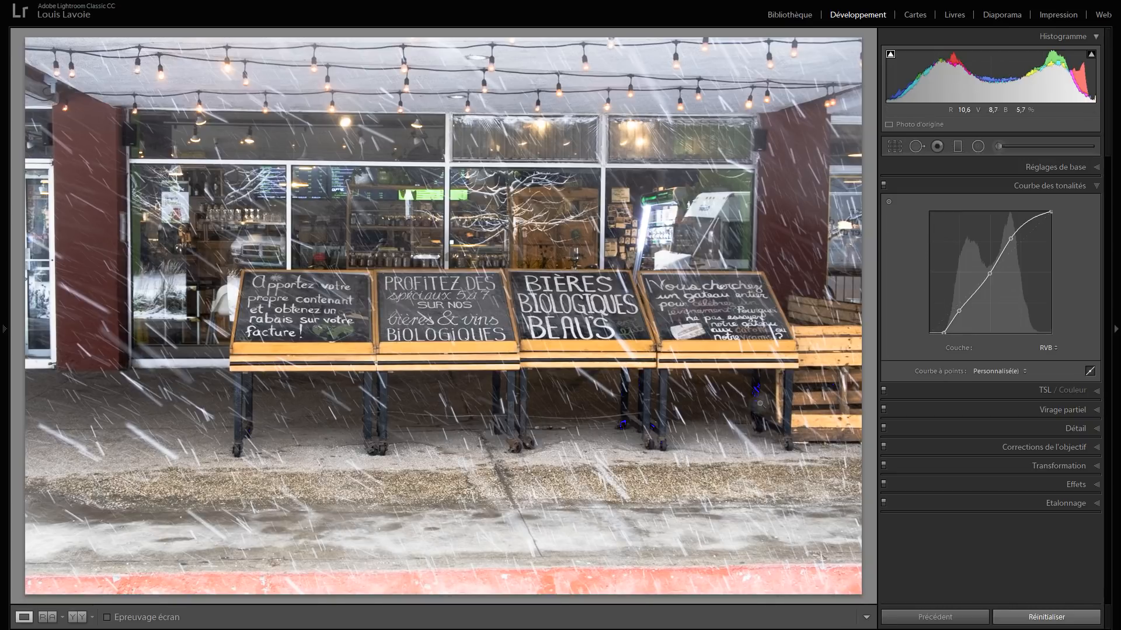
Turn off the shadow clipping warning and compare the photo with the tone curve off and on.
left_click(890, 55)
left_click(883, 186)
left_click(883, 185)
On the Rouge channel curve, add a highlights point lowered to about 65.9 / 61.2 % and a shadows point lowered to about 30.6 / 24.7 %.
left_click(1048, 348)
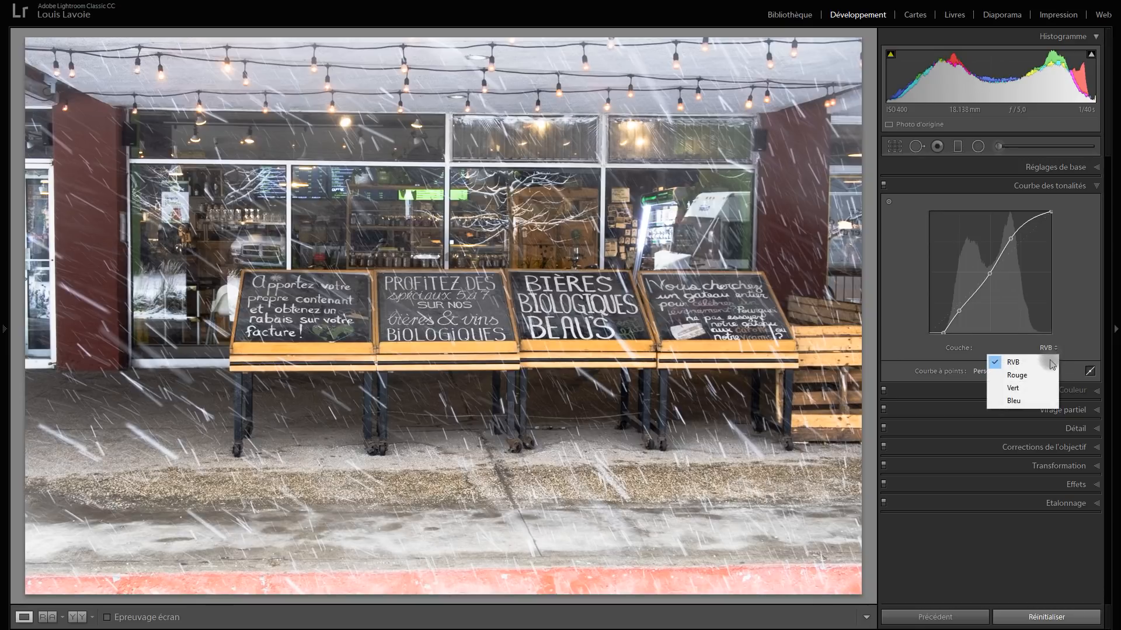
left_click(1047, 373)
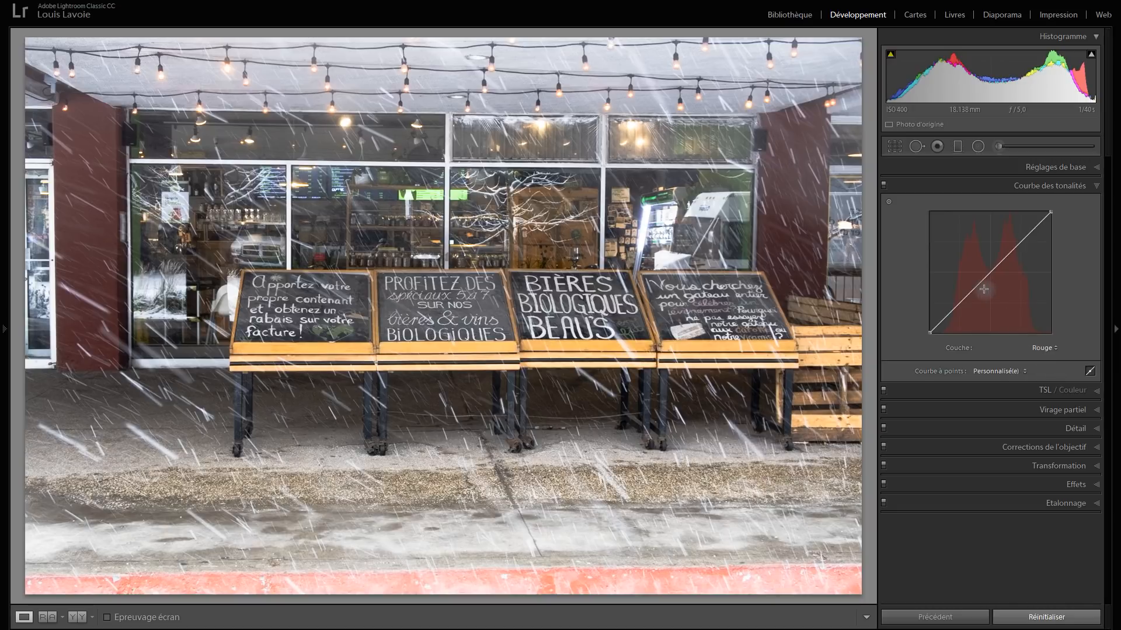
left_click(1009, 254)
mouse_move(1010, 254)
left_mouse_down()
mouse_move(1010, 272)
mouse_move(1011, 261)
left_mouse_up()
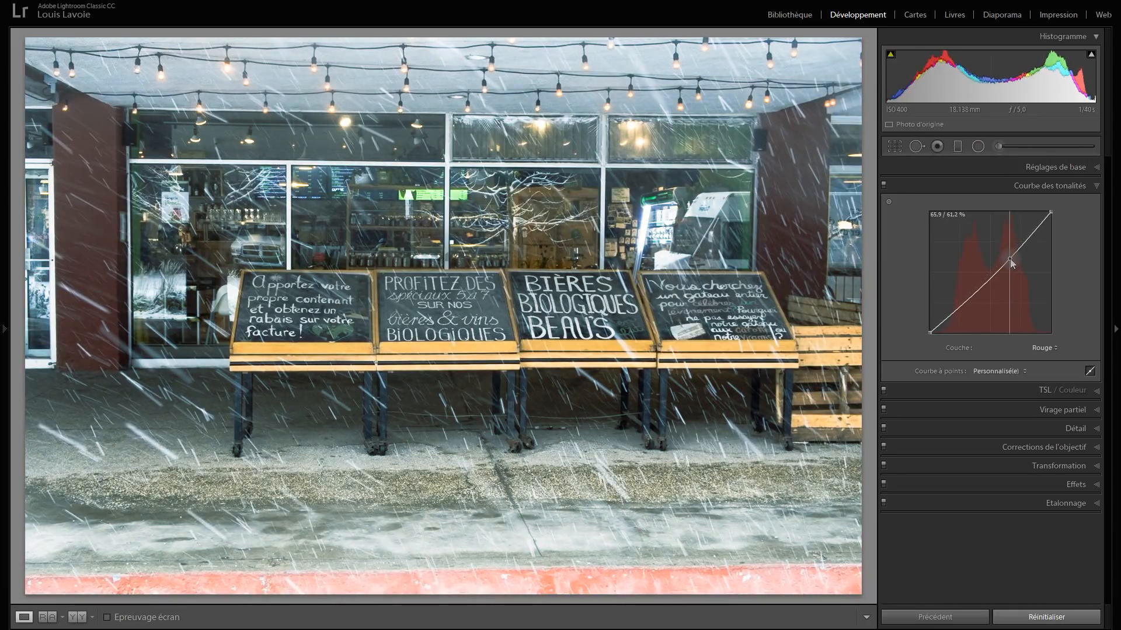
left_click_drag(1011, 260, 1012, 261)
left_click(966, 302)
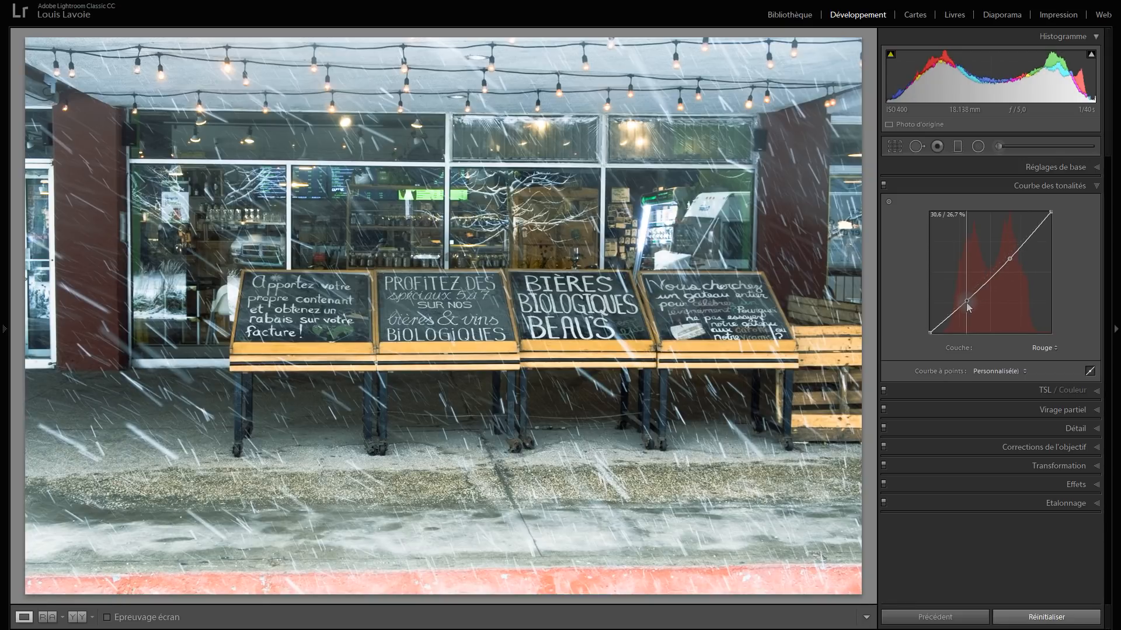
left_click_drag(965, 303, 965, 304)
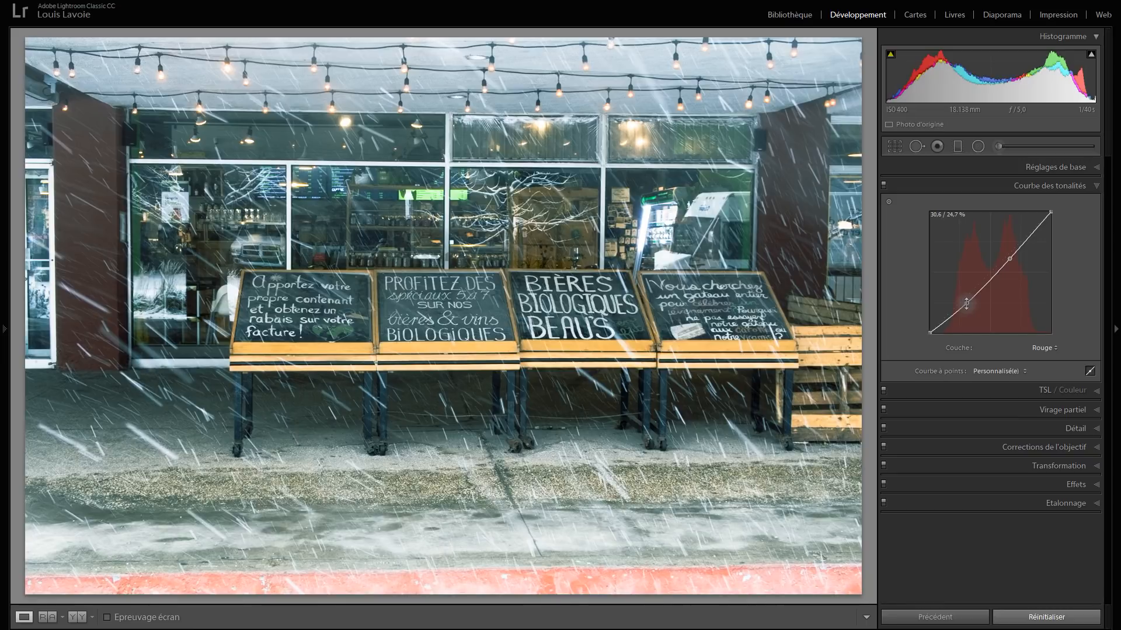
On the Bleu channel, use targeted adjustment on the photo to lower blue in the wooden trestle's tones and raise it in the dark ground beneath.
left_click(1047, 350)
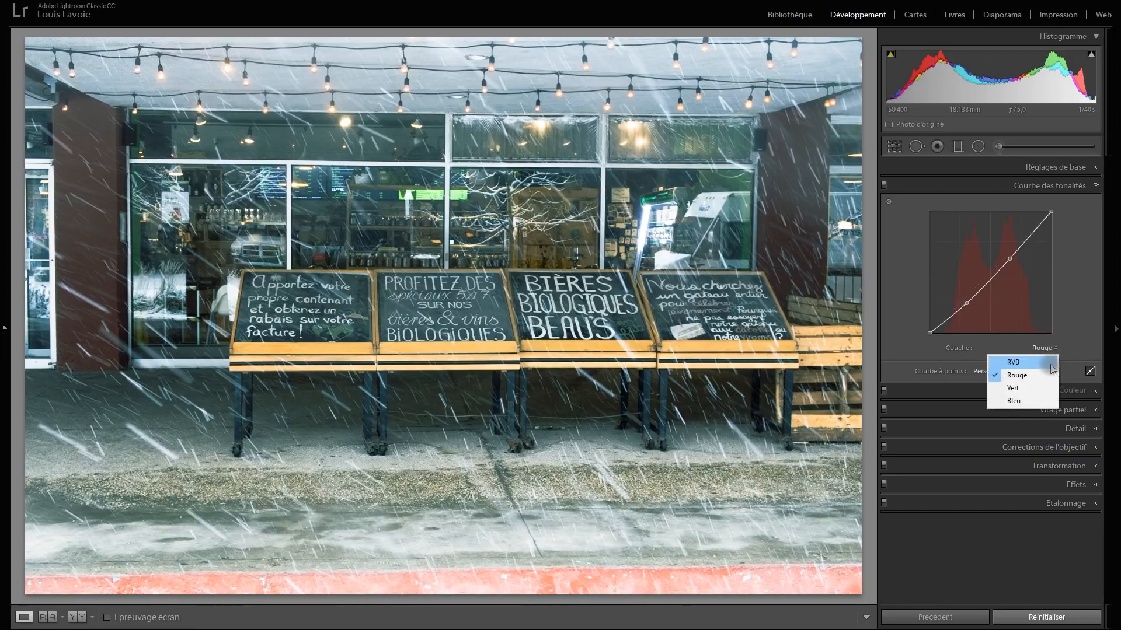
left_click(1042, 401)
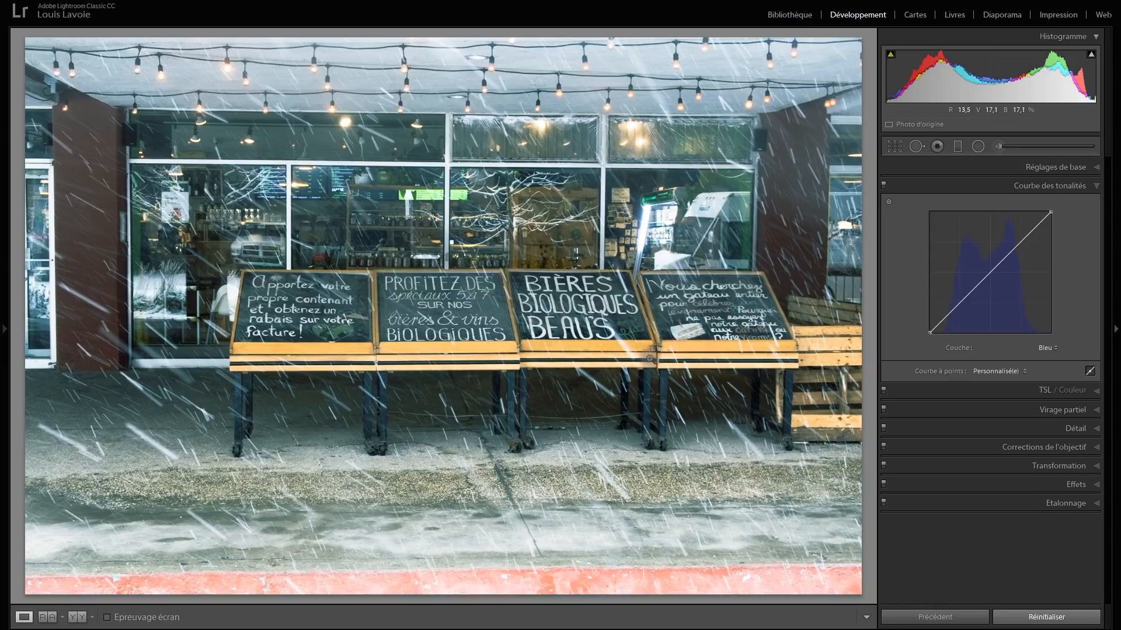
left_click(889, 202)
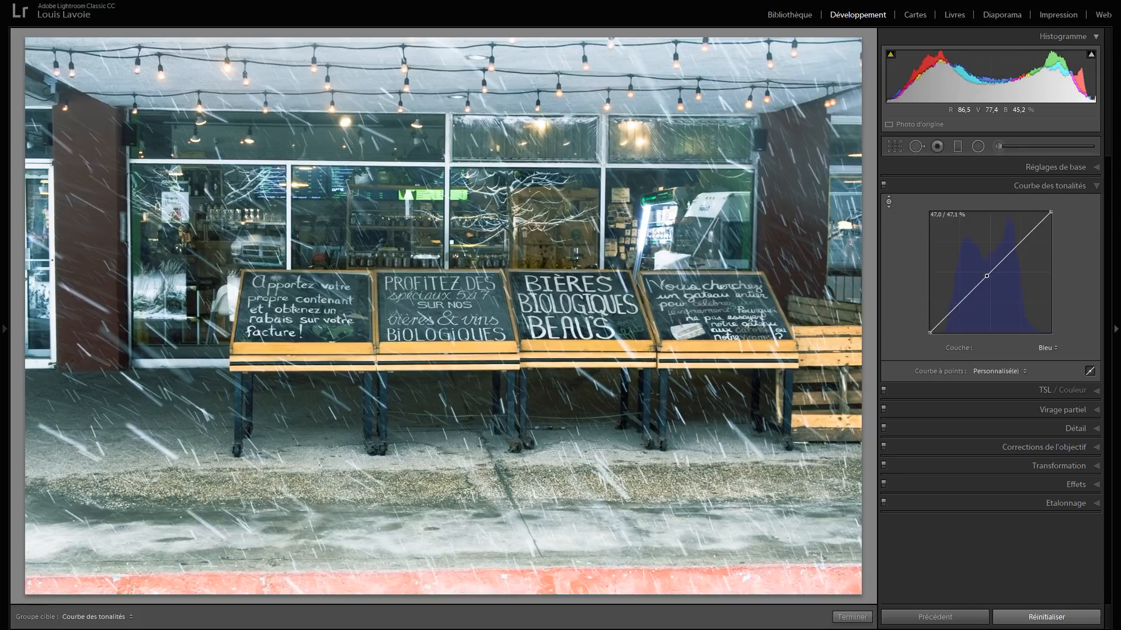
left_click_drag(986, 276, 986, 284)
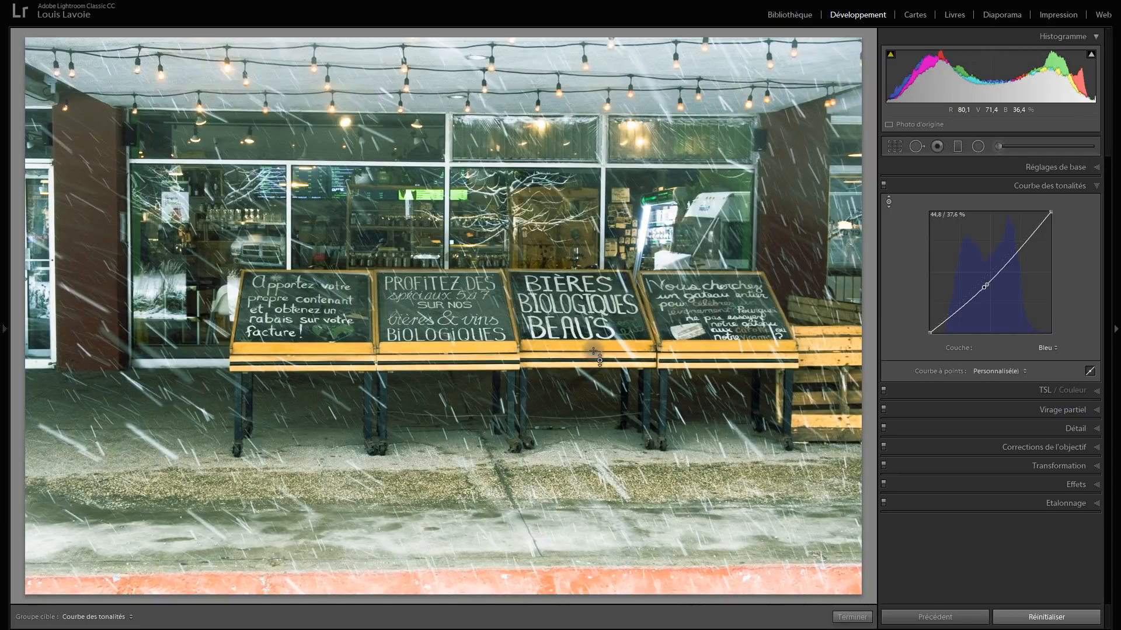
left_click_drag(569, 352, 565, 401)
left_click_drag(303, 415, 302, 387)
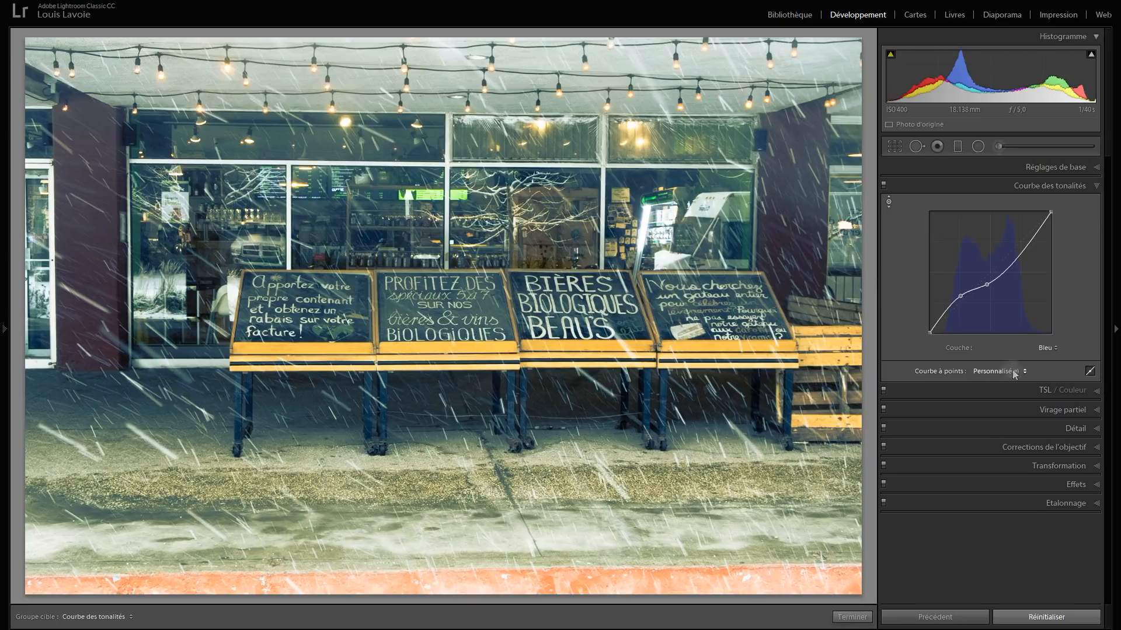
Return to the RVB channel and raise the curve's black point to about 11.4 / 20.8 % for faded blacks.
left_click(1053, 350)
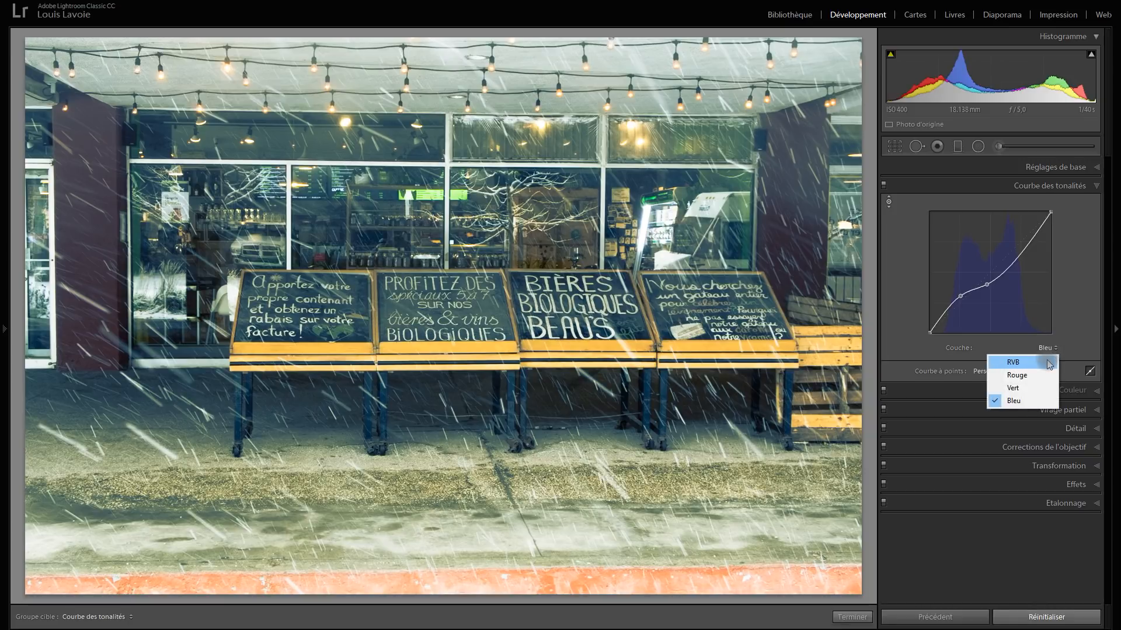
left_click(1048, 363)
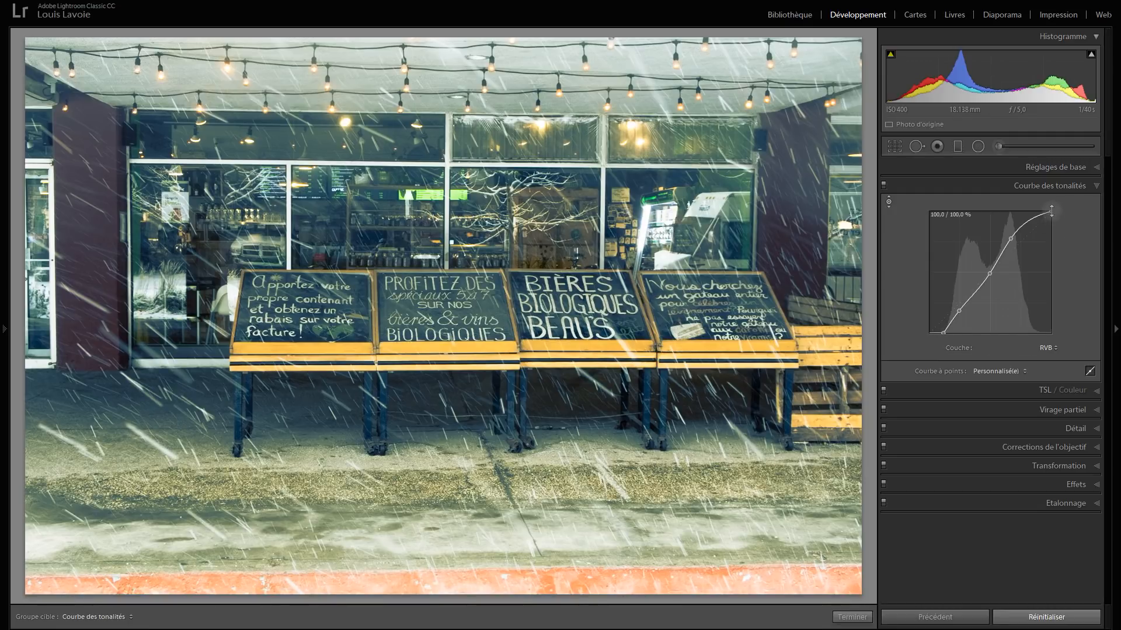
left_click(943, 333)
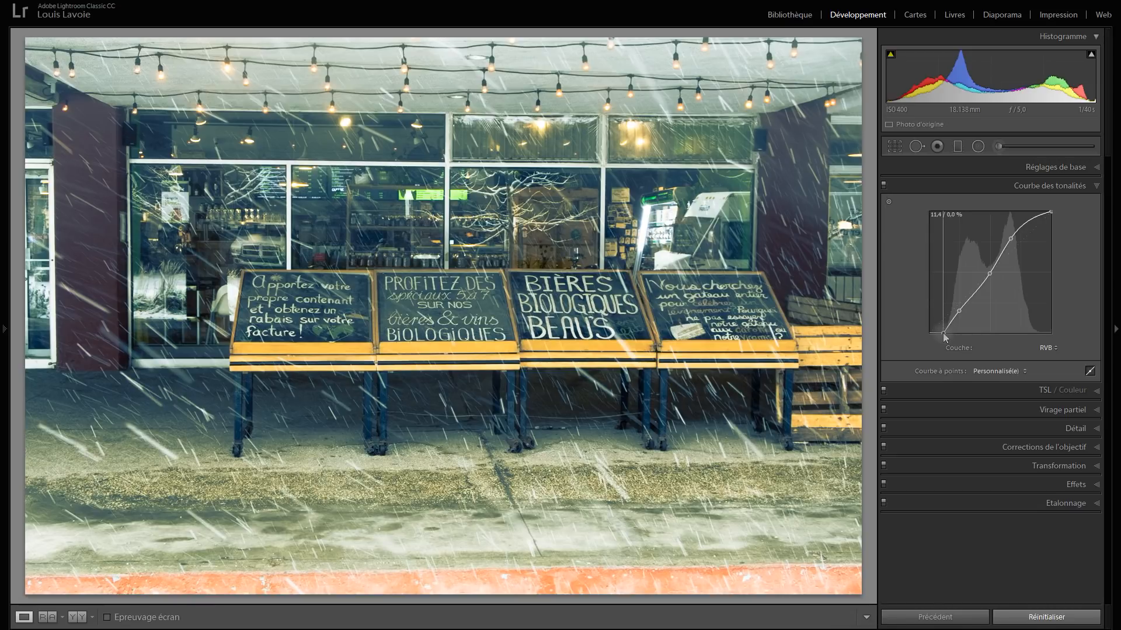
left_click_drag(944, 337, 945, 314)
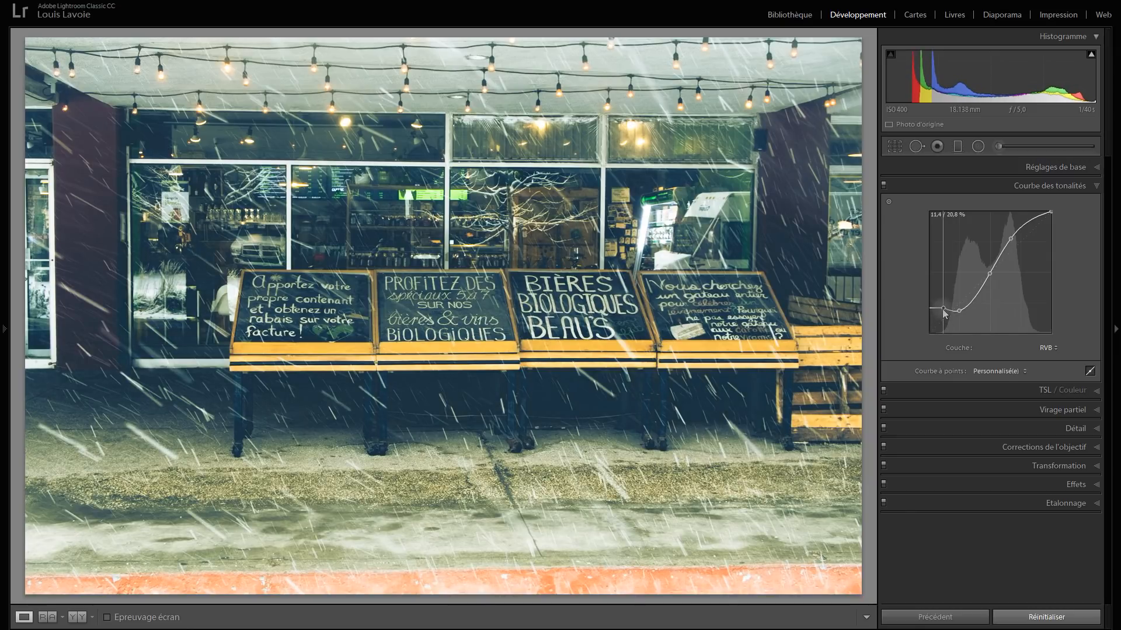
left_click_drag(943, 309, 942, 308)
left_click(943, 310)
mouse_move(944, 313)
left_mouse_down()
mouse_move(945, 336)
mouse_move(941, 311)
left_mouse_up()
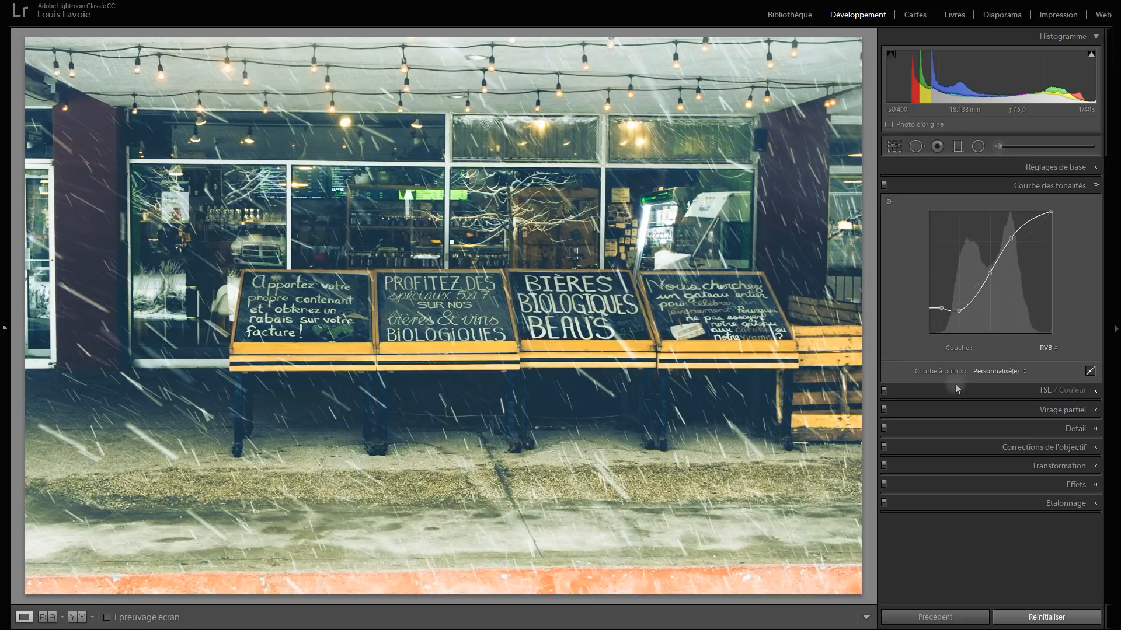
Compare the original and edited photo side by side in the Avant/Après view with the side panels hidden.
key("y")
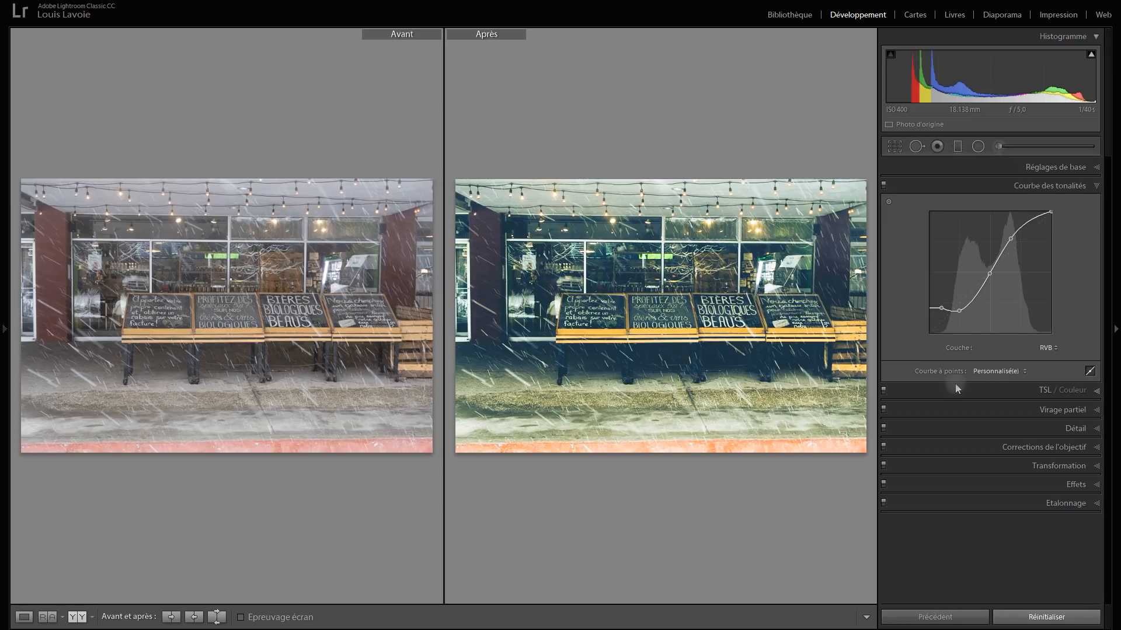
key("Tab")
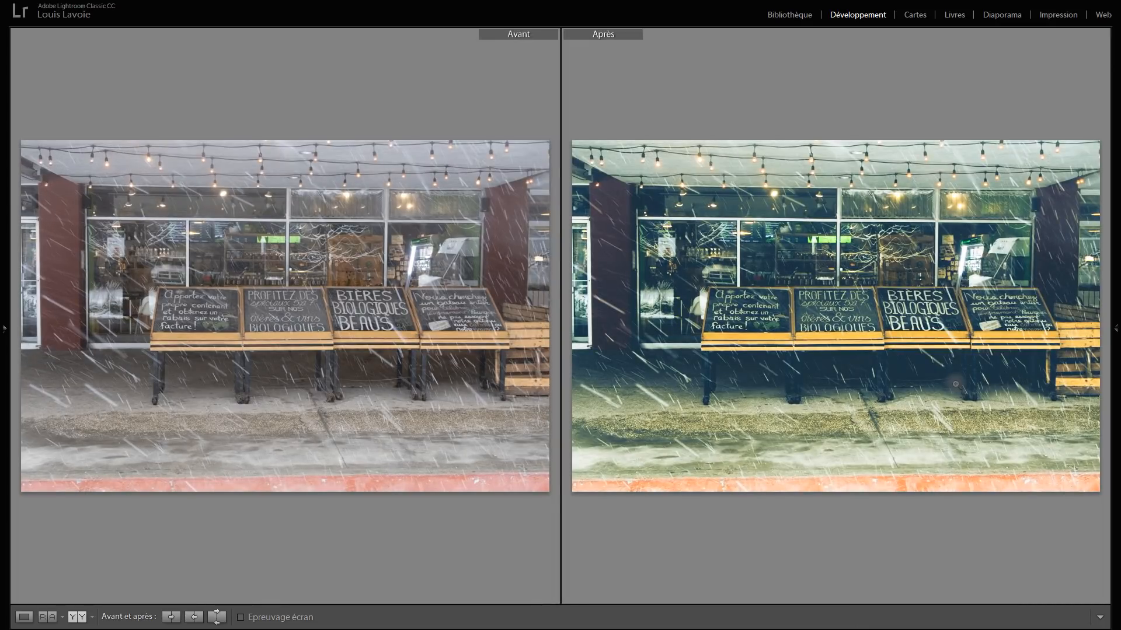